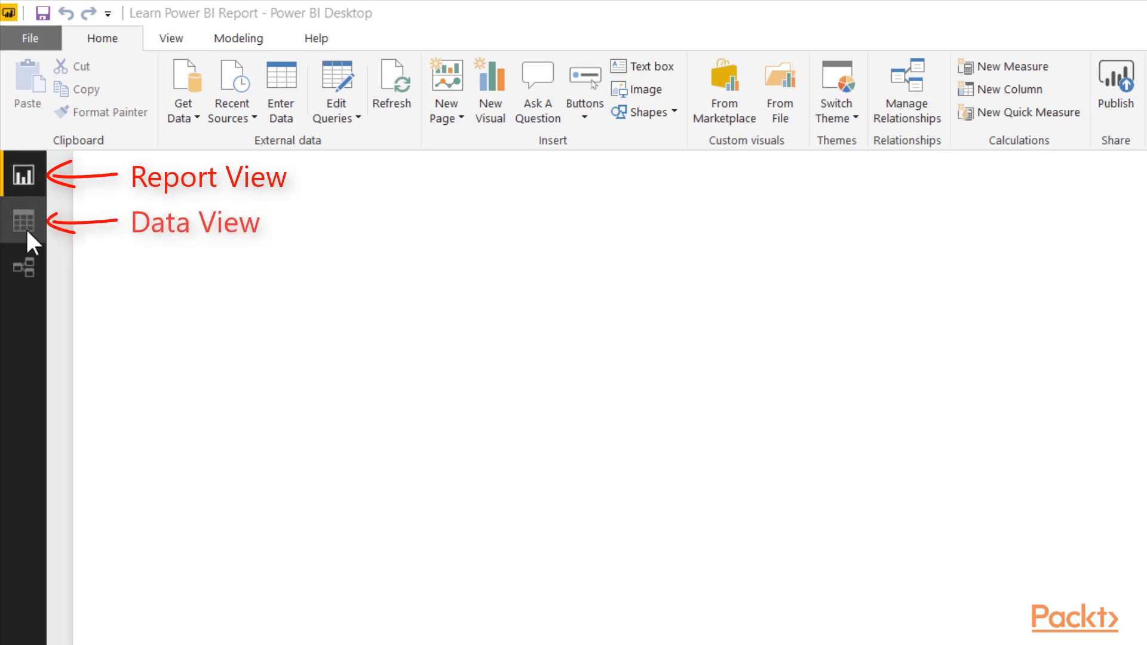
- Examine which tables in the data model lack relationships, and return to the report canvas
click(24, 267)
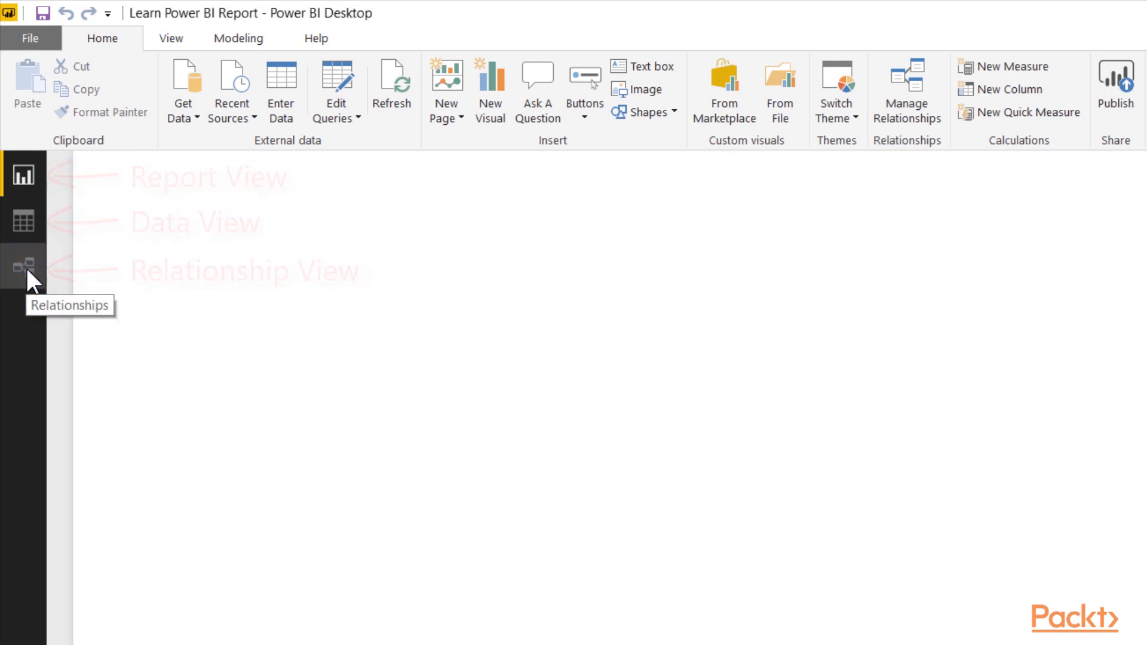
click(30, 275)
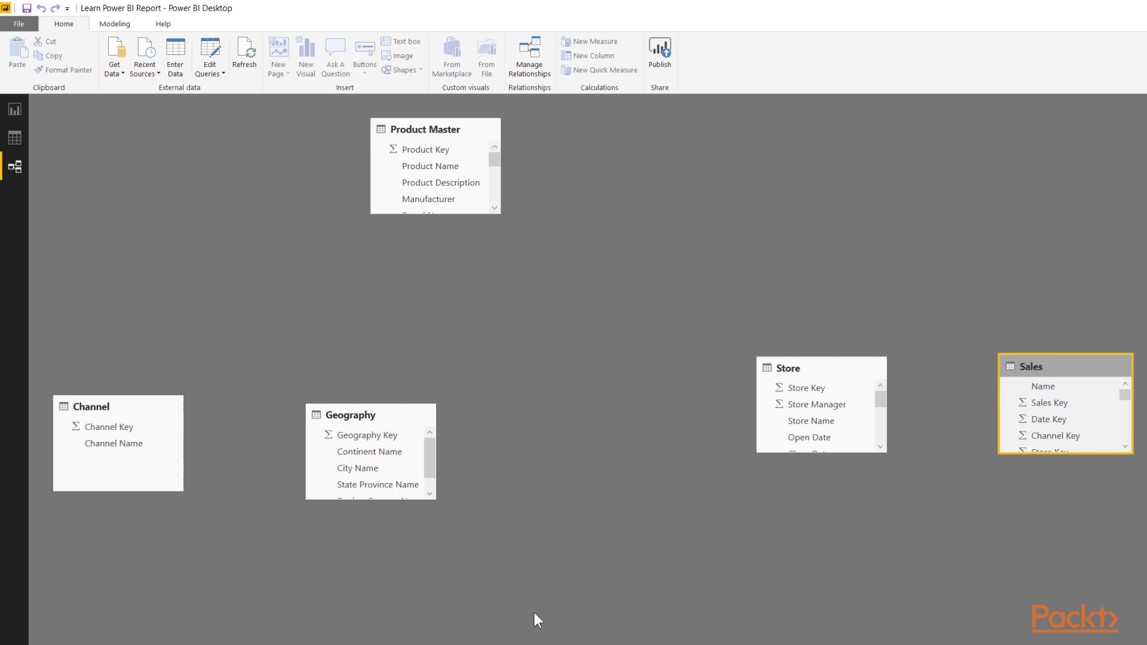
click(15, 110)
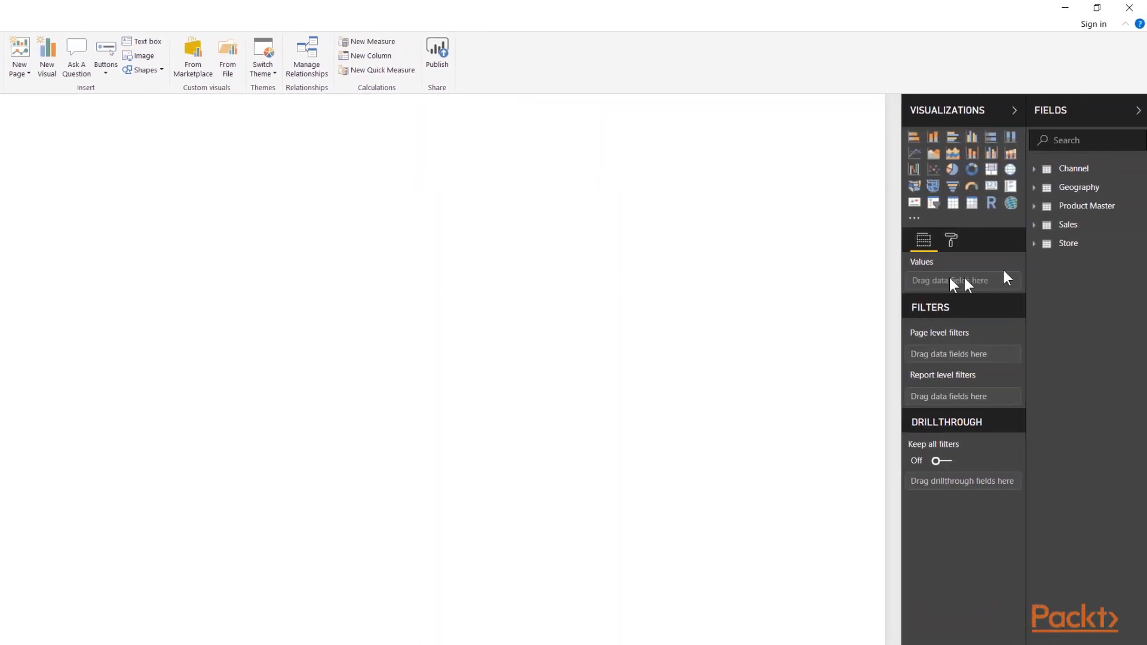
- Create a clustered column chart of Sales Amount with Product Category Name from Product Master on the axis
click(1023, 227)
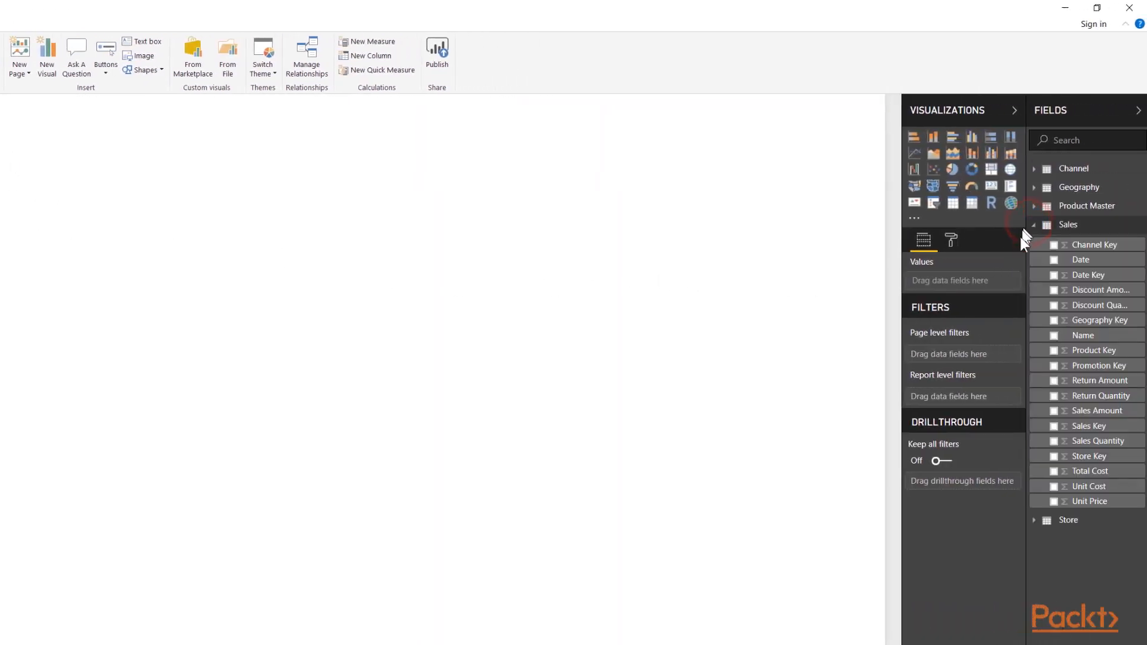
drag(1113, 410, 453, 527)
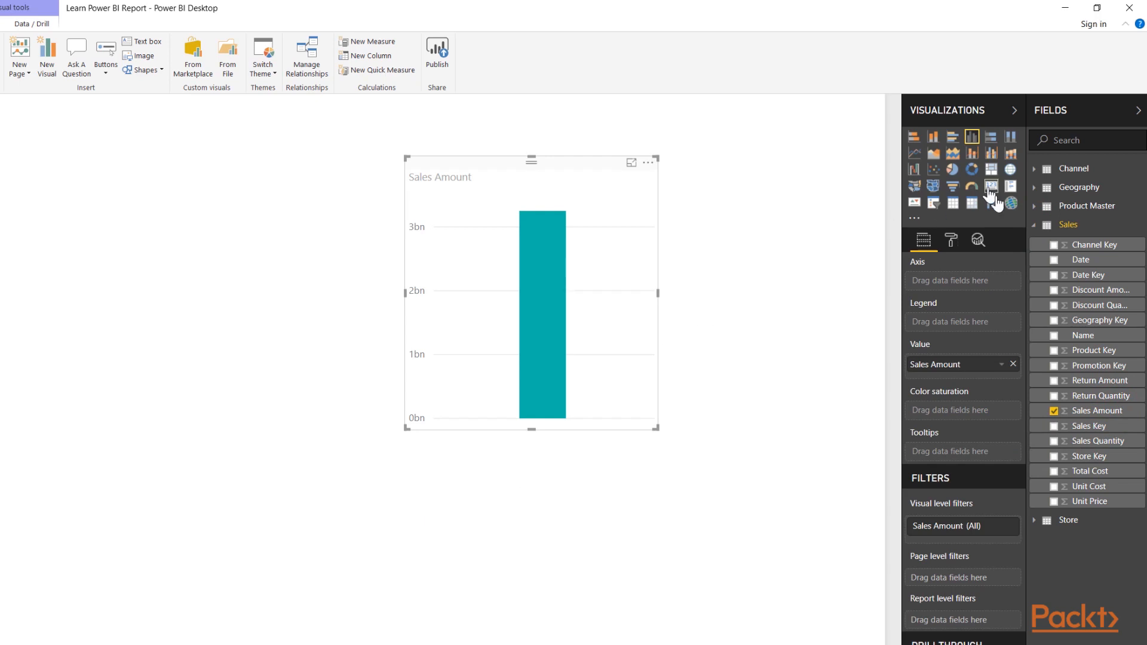
click(1034, 225)
click(1036, 206)
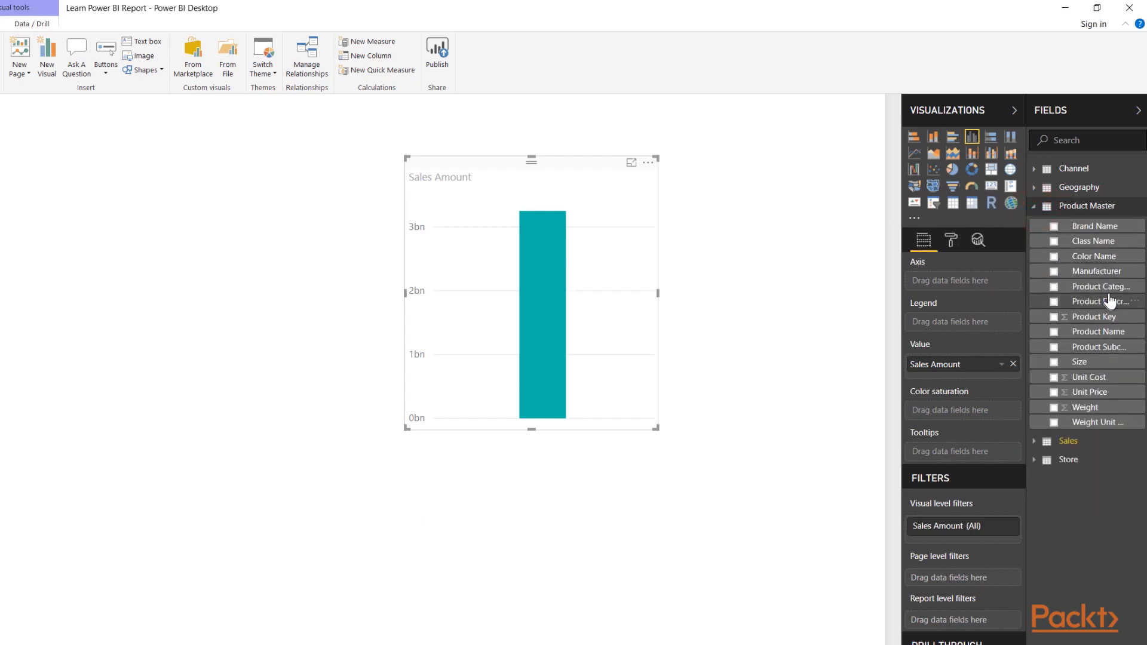
drag(1098, 286, 962, 282)
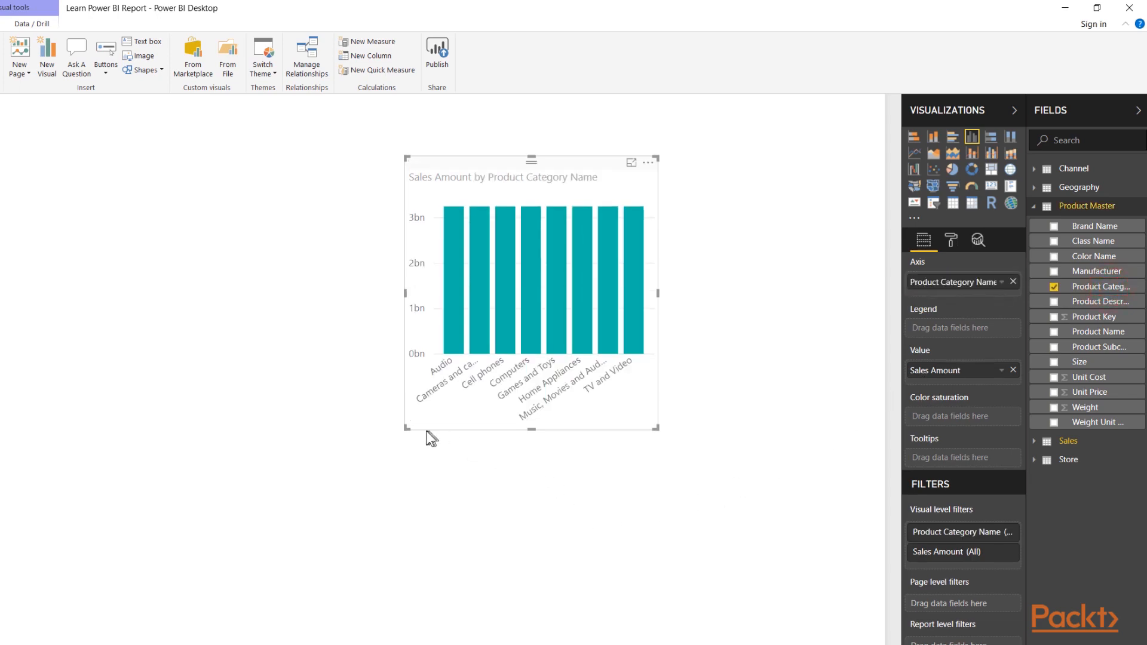
- Enlarge the column chart across the report page and remove Product Category Name from its axis
drag(407, 428, 0, 574)
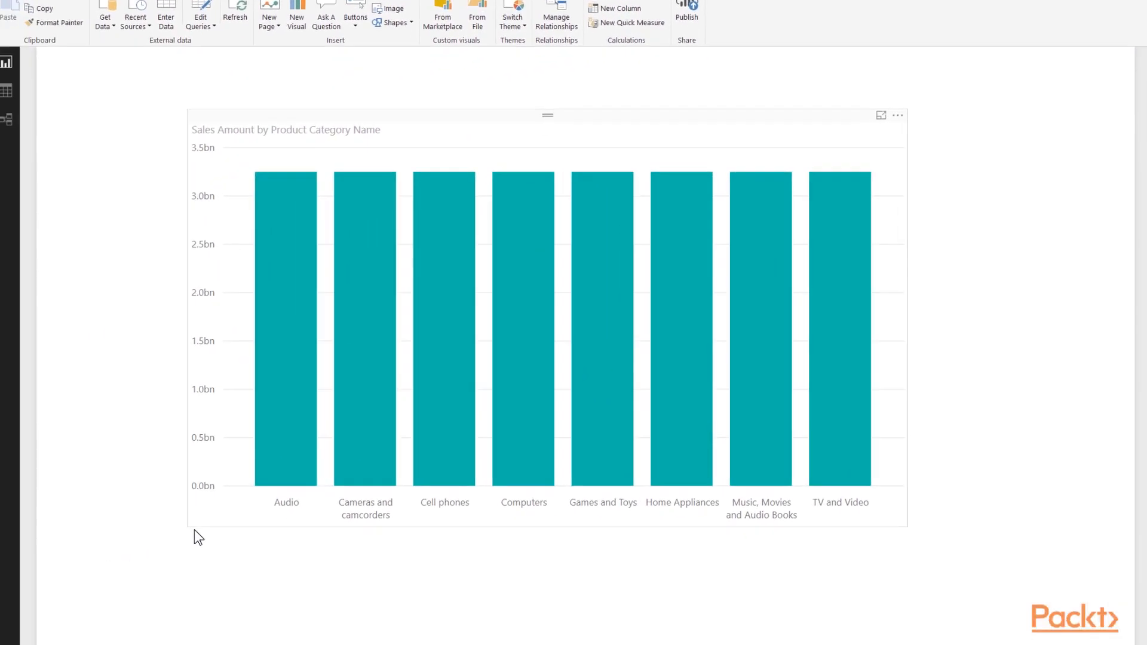
click(285, 598)
click(542, 128)
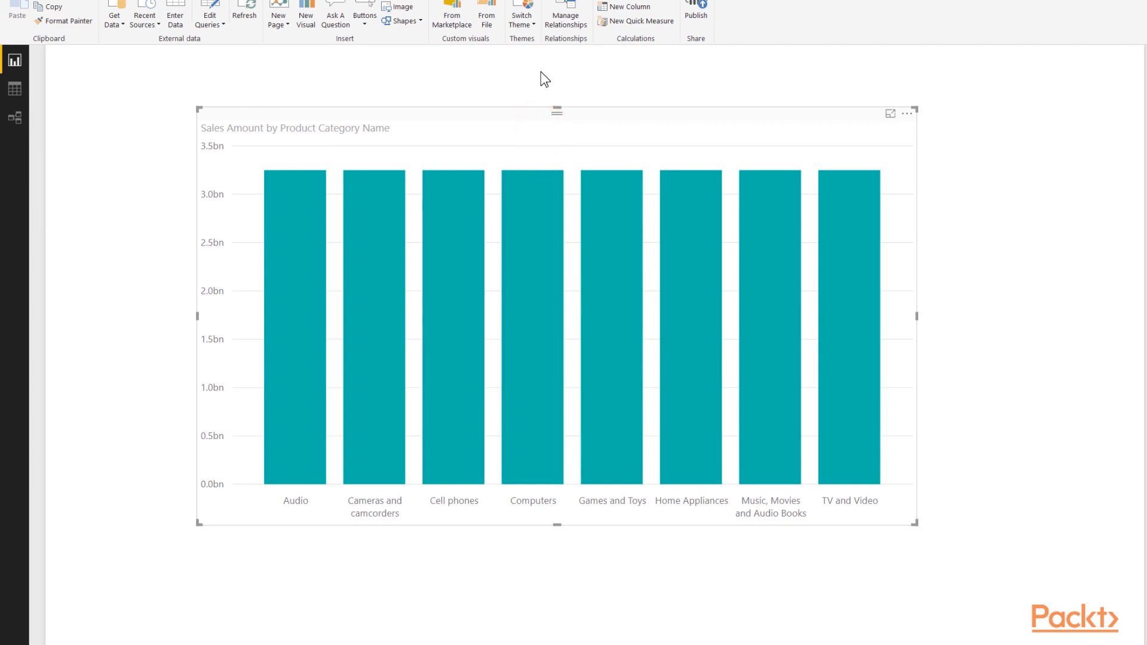
mouse_move(279, 234)
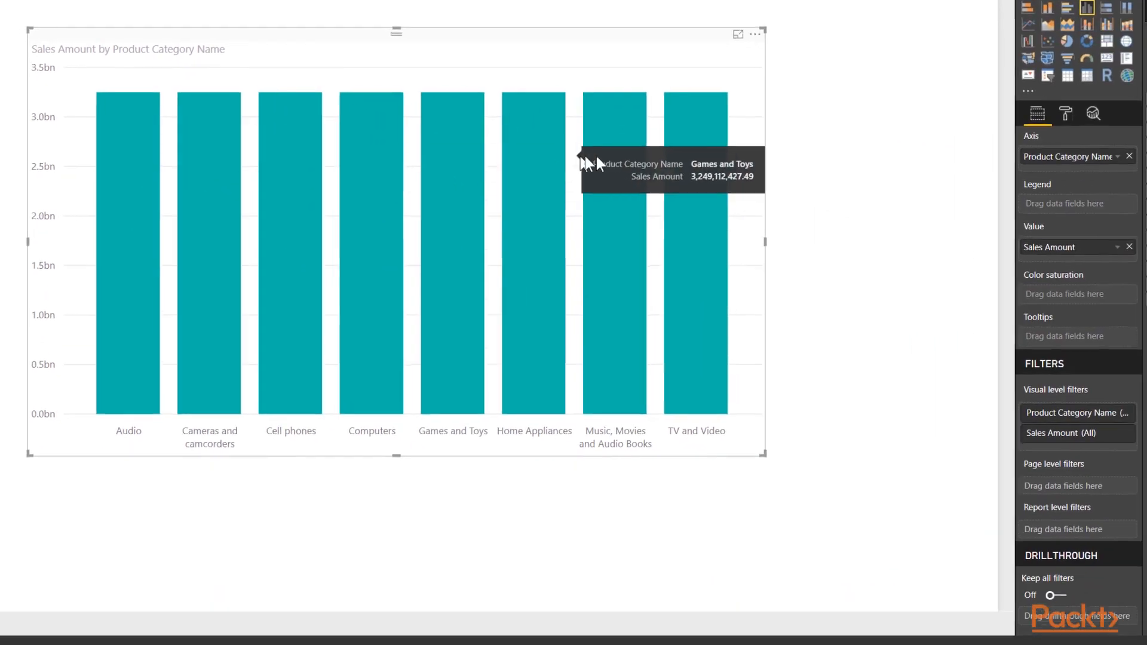
click(1123, 156)
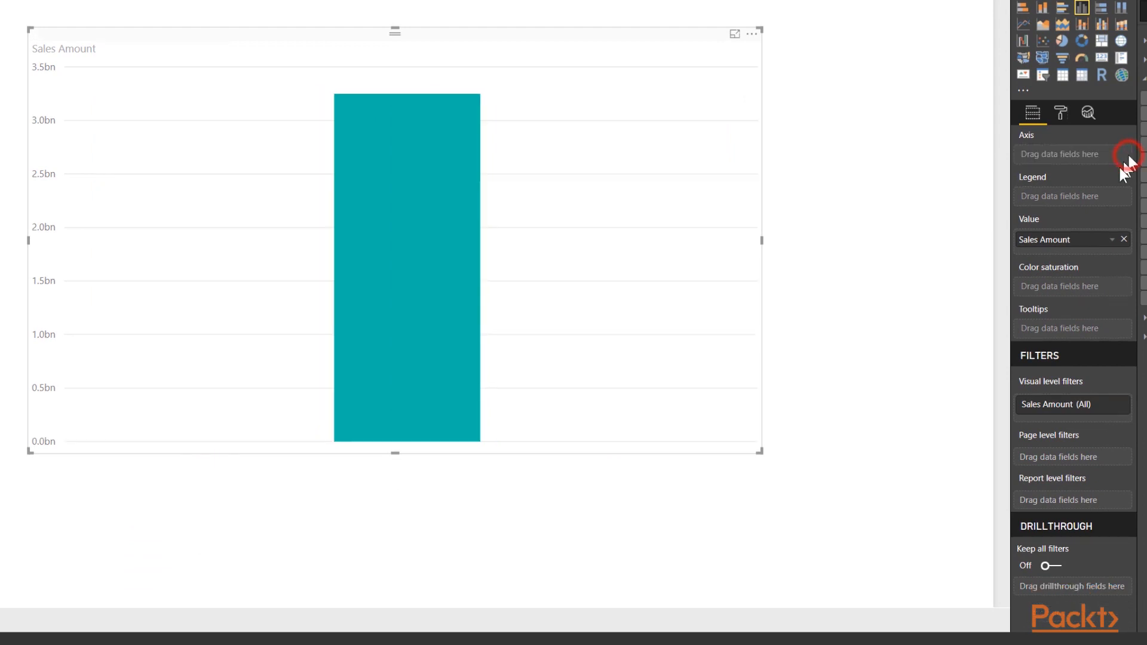
mouse_move(388, 230)
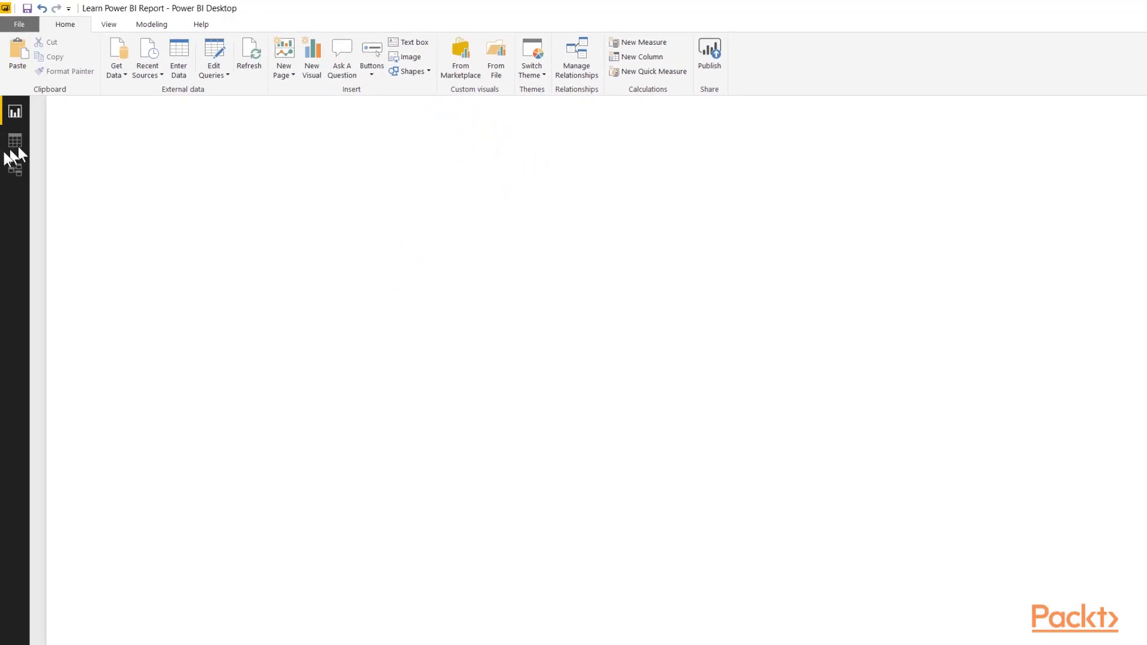
- In the relationship diagram, move the Store table above Channel and the Sales table between Product Master and Geography
click(15, 169)
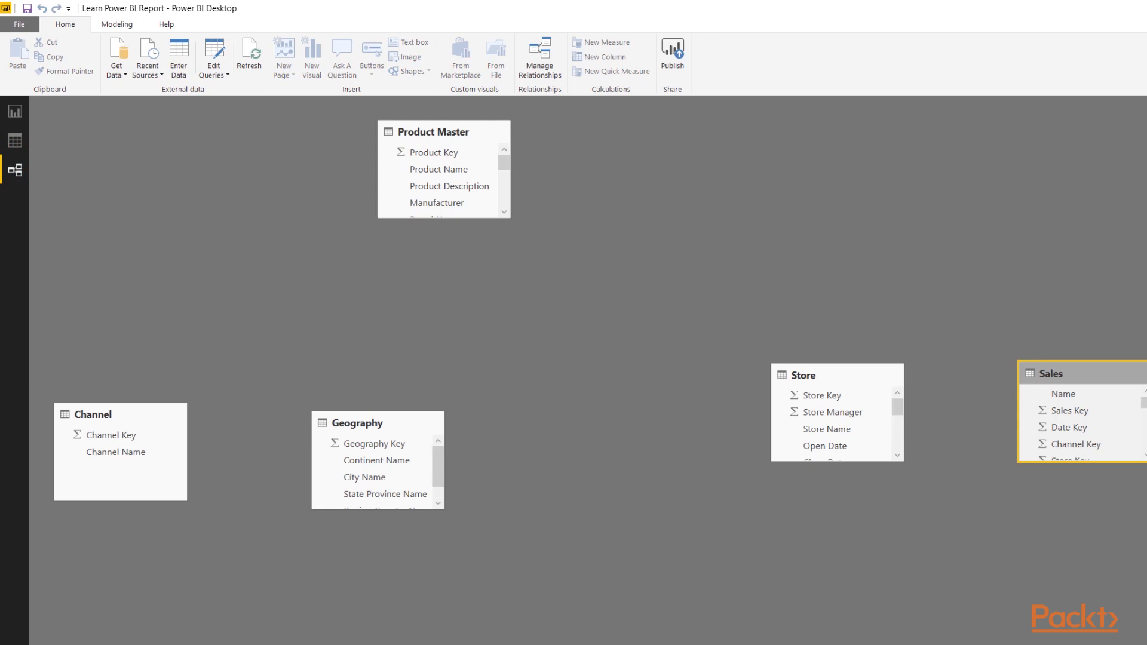
drag(849, 375, 187, 242)
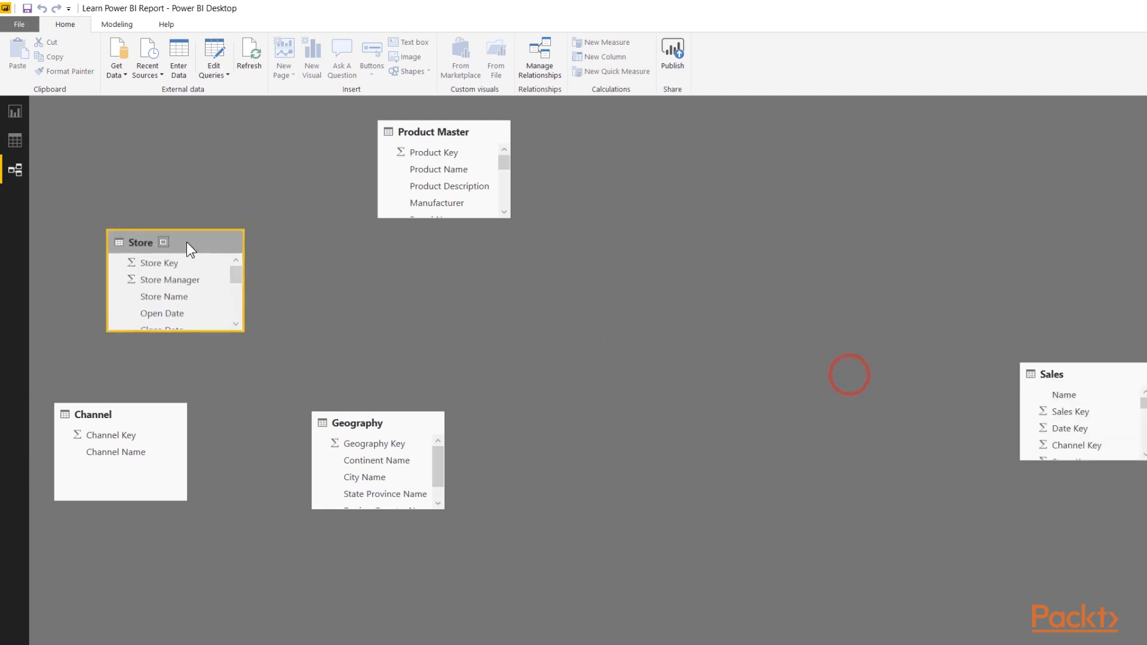
drag(1111, 378, 422, 271)
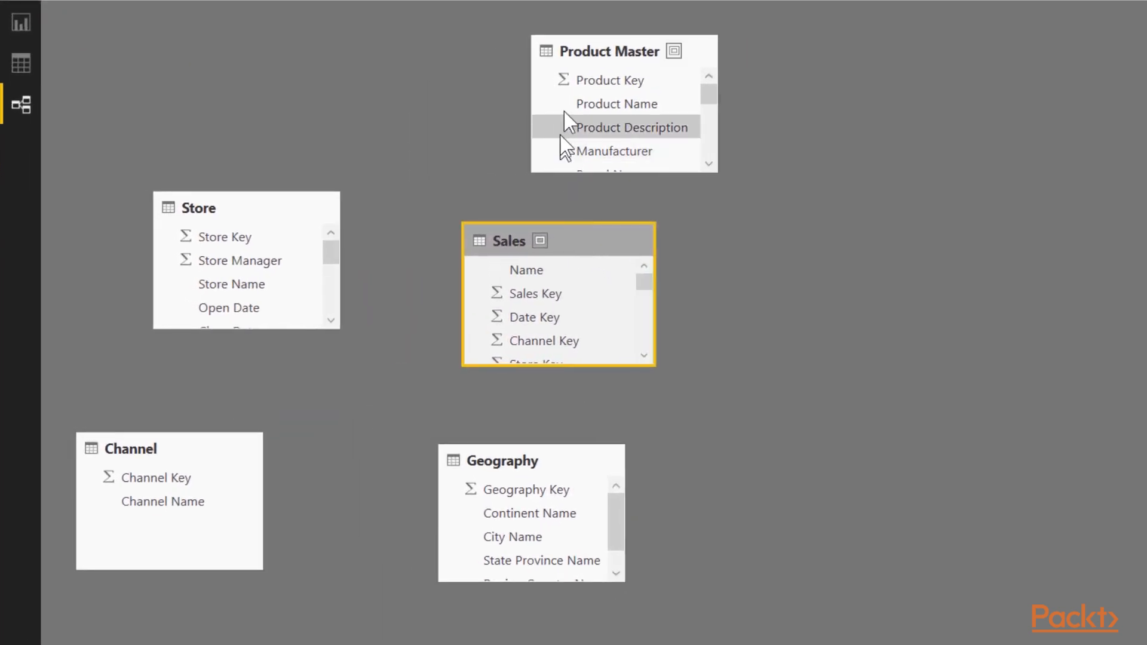
- Create a relationship between Product Key in Sales and Product Key in Product Master, and move Sales to the right of Product Master
click(575, 51)
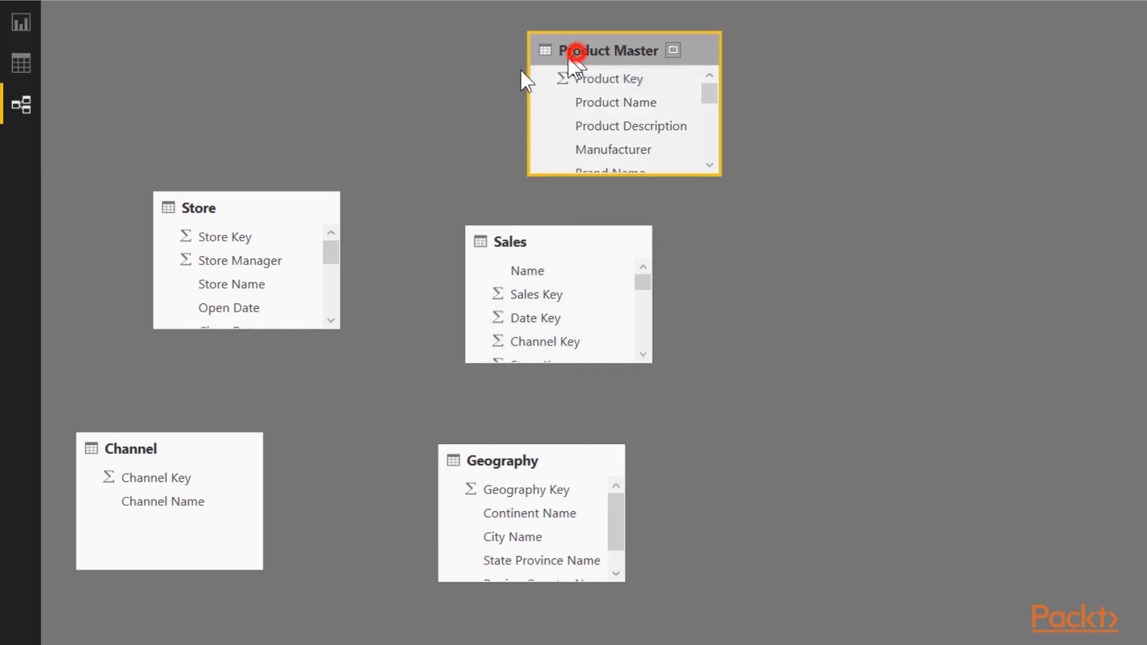
click(574, 241)
click(556, 52)
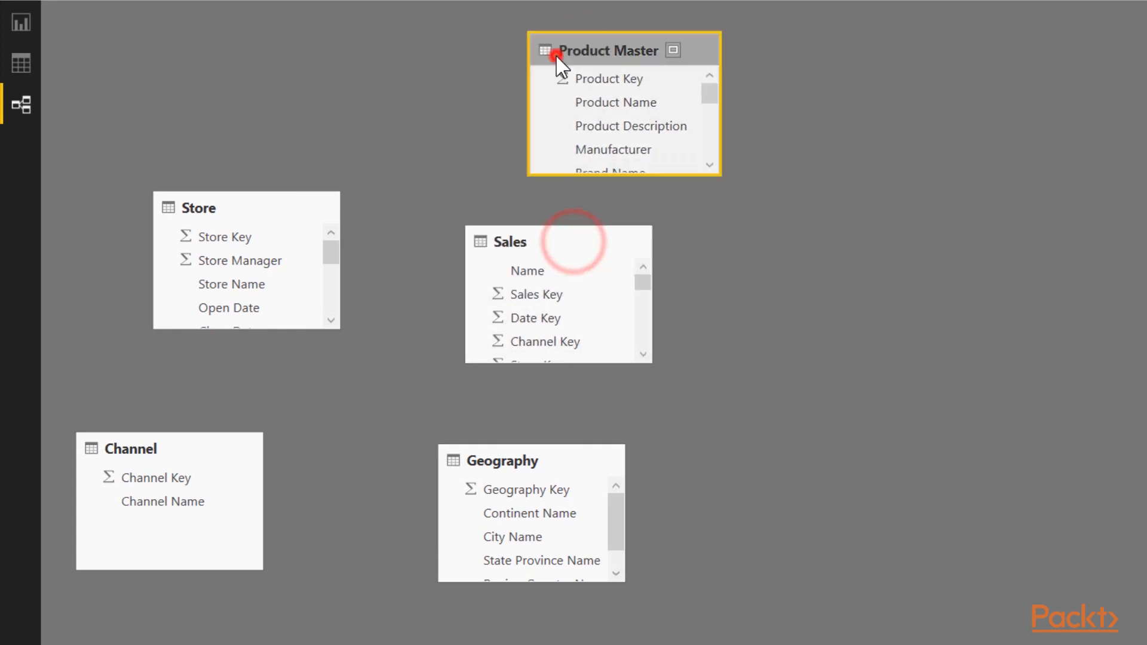
click(571, 241)
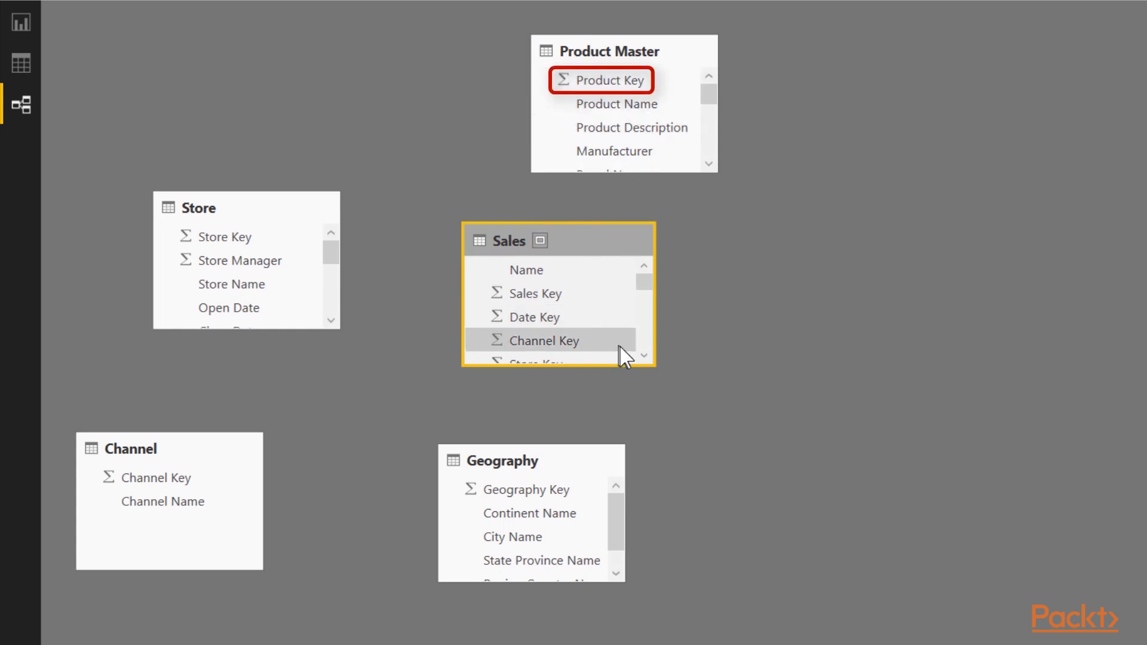
click(643, 356)
click(643, 356)
click(643, 356)
drag(538, 318, 595, 80)
drag(500, 241, 881, 198)
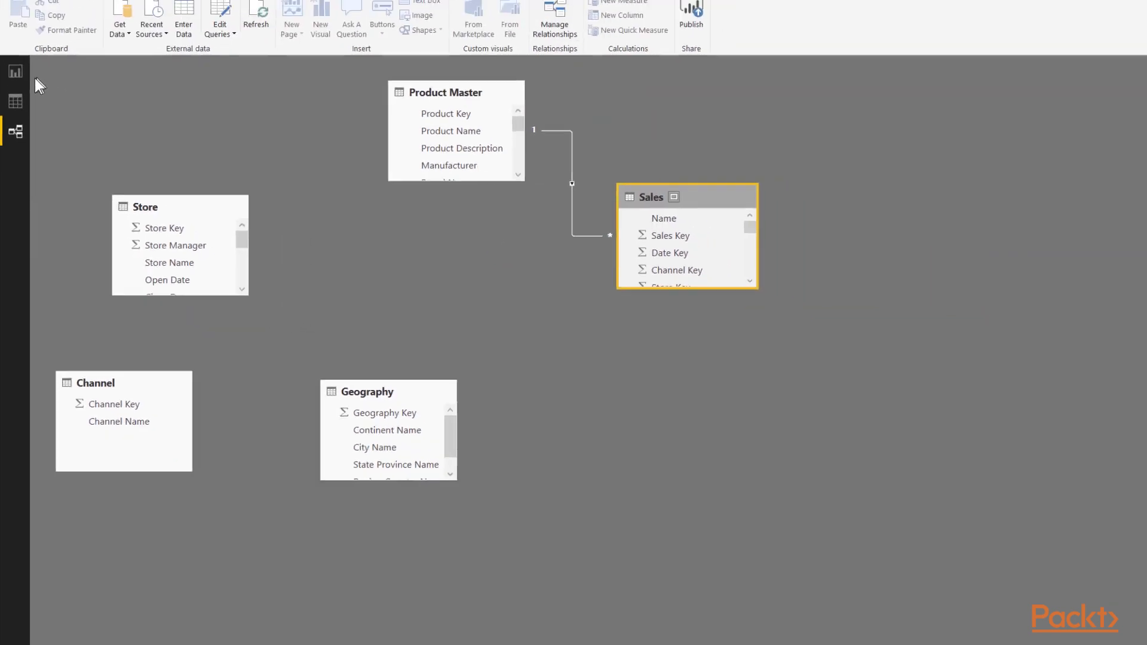
- On the report page, build an enlarged clustered column chart showing Sales Amount by Product Category Name
click(15, 71)
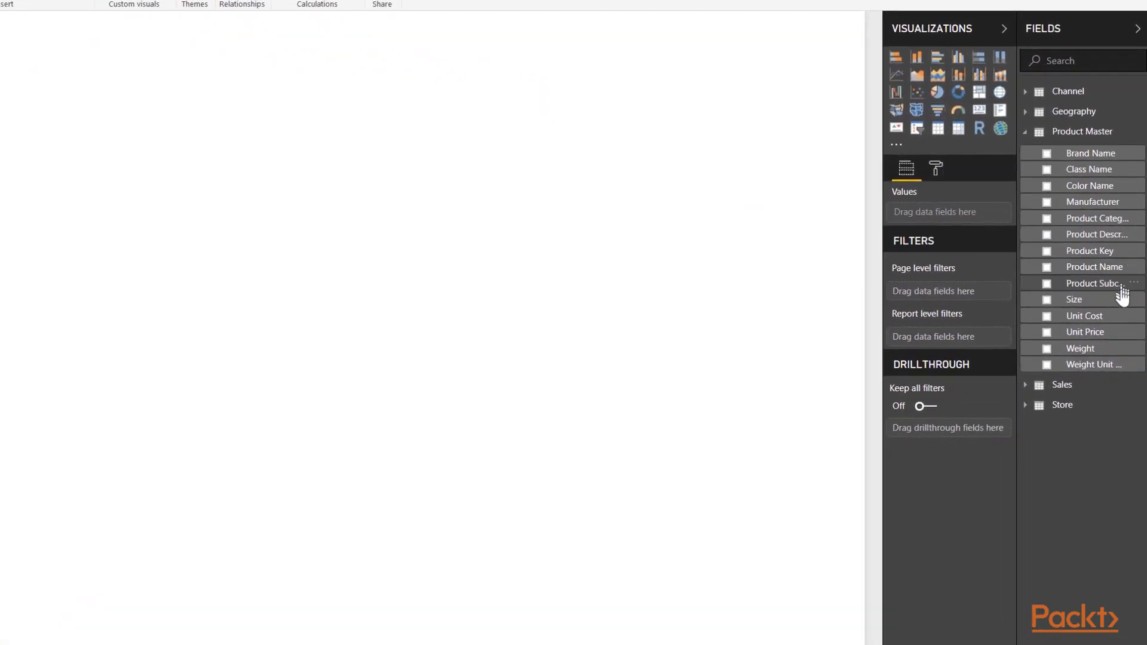
drag(1109, 216, 1004, 223)
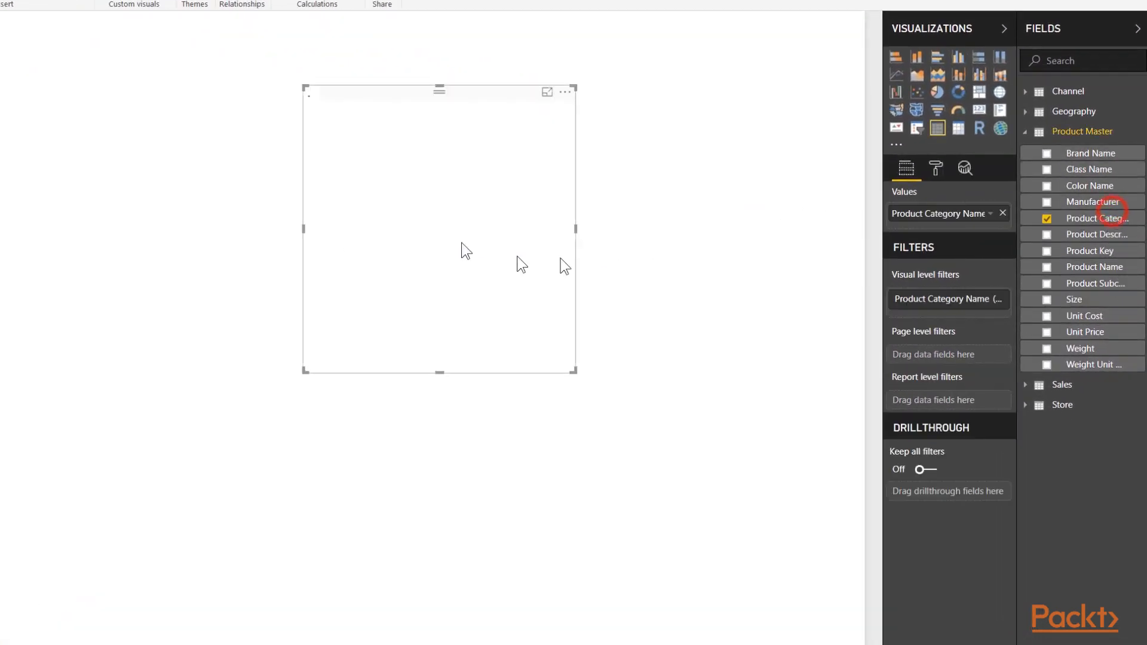
click(1026, 132)
click(1026, 153)
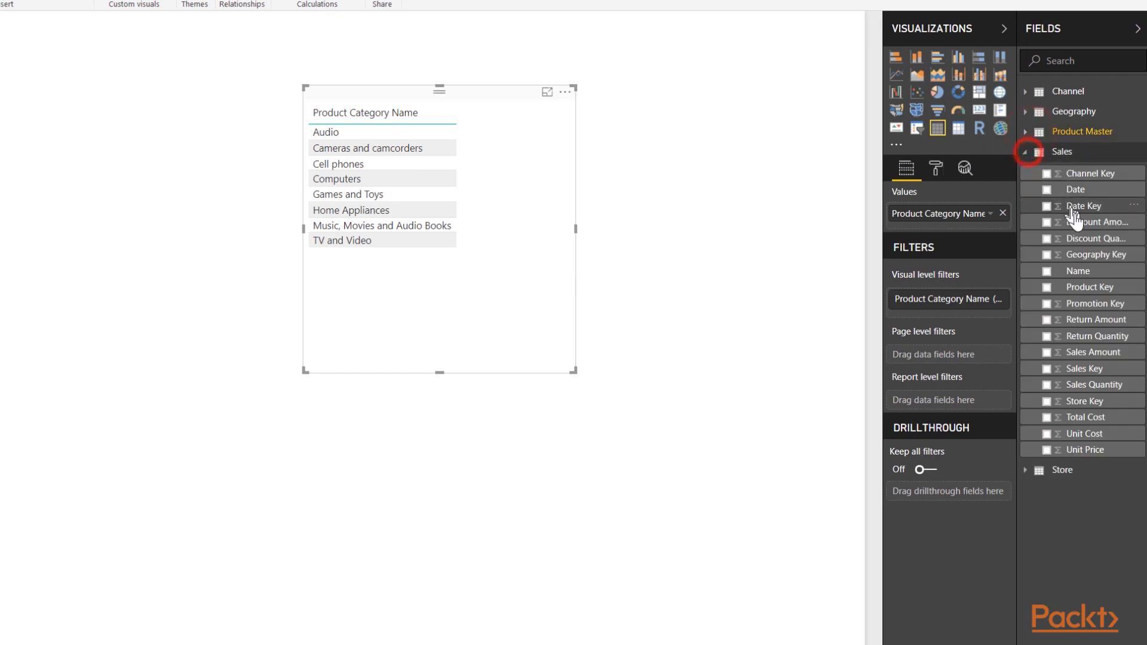
drag(1085, 354, 911, 227)
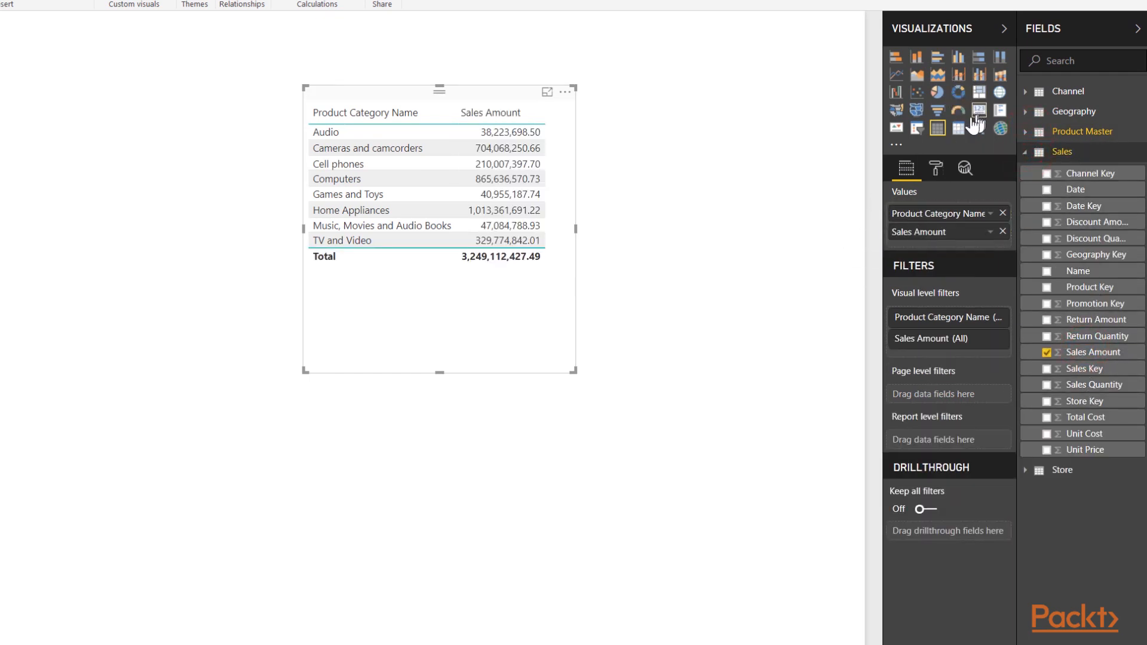
click(959, 57)
drag(305, 372, 41, 478)
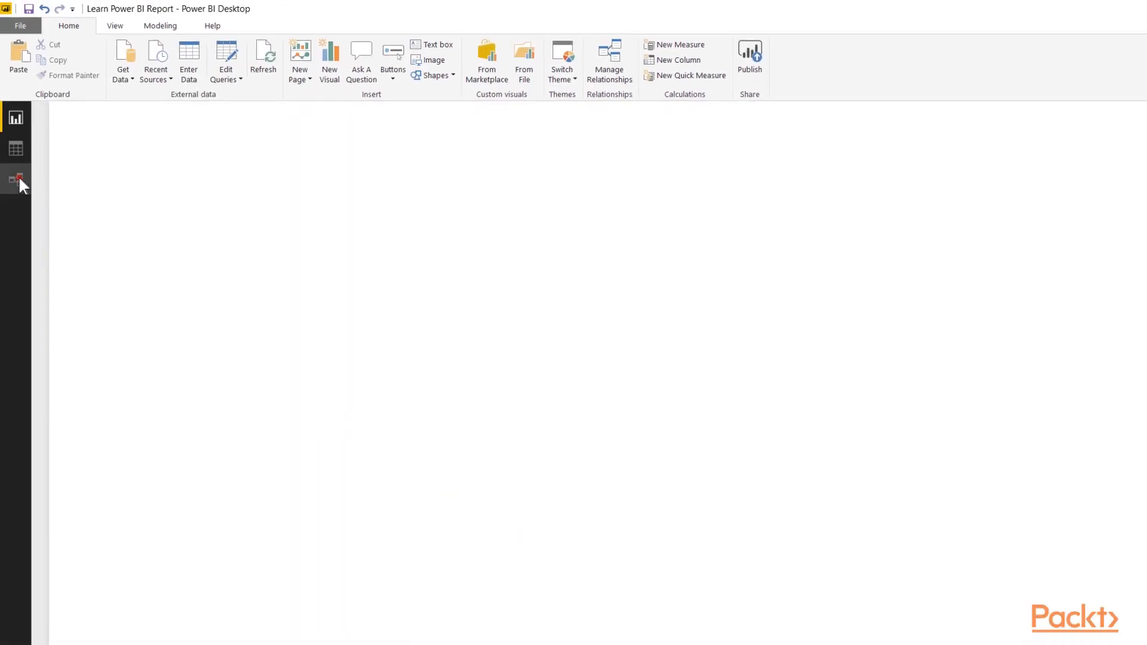
- Move Sales beside Store in the relationship diagram and relate the two tables through Store Key, with Store spaced slightly further away
click(19, 178)
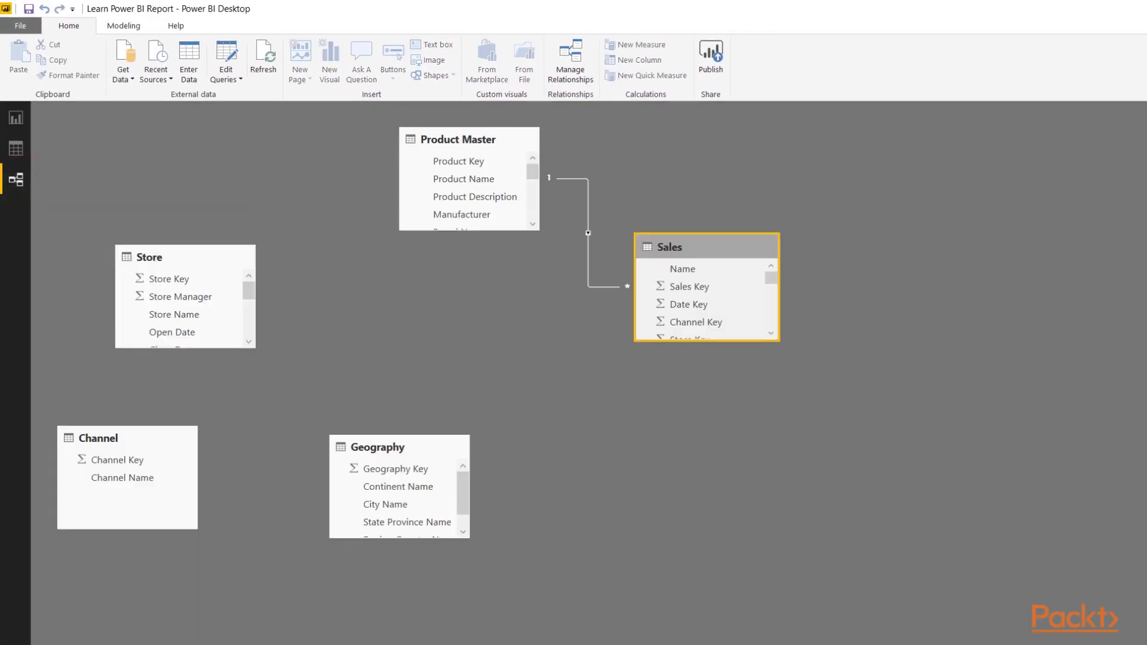
drag(717, 249, 403, 282)
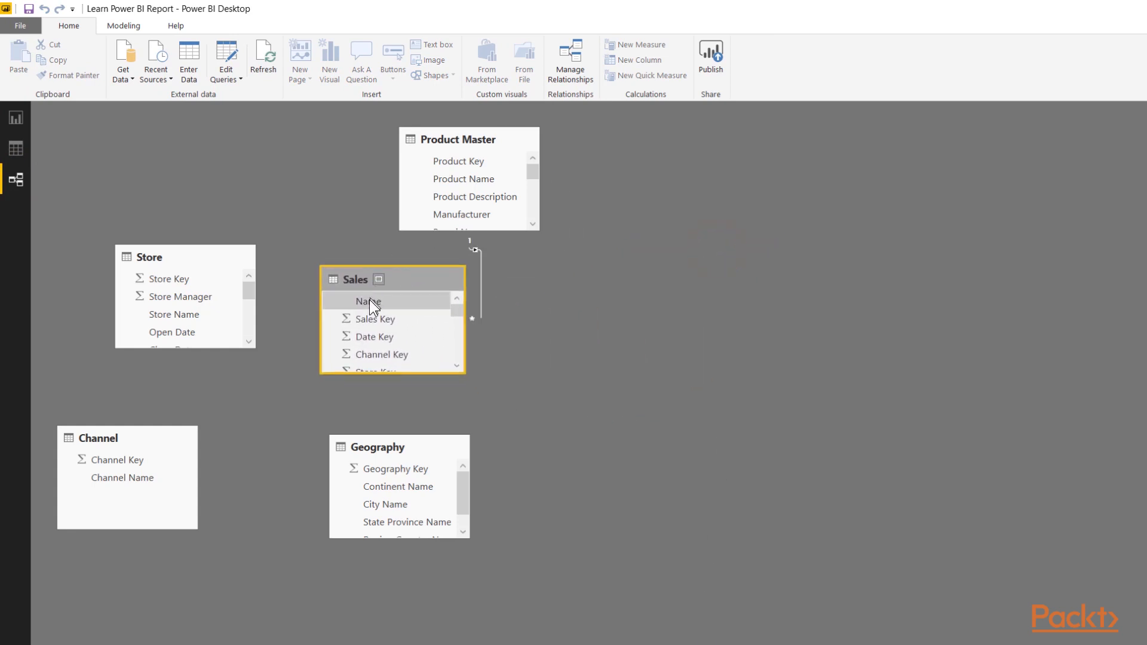
click(456, 366)
click(456, 365)
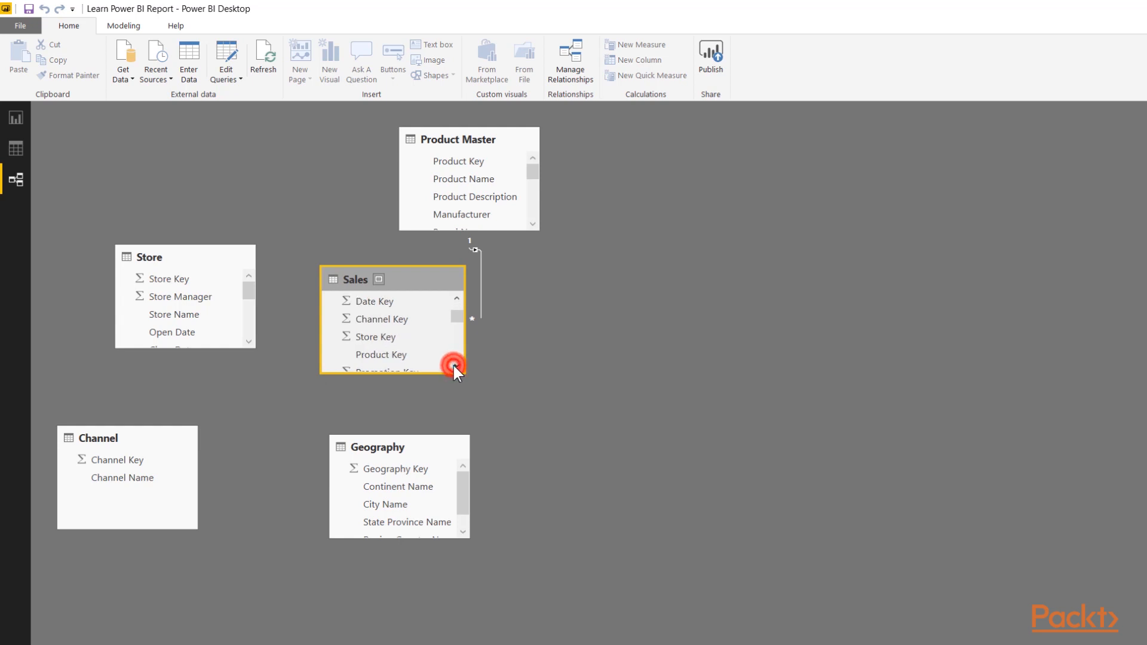
click(385, 339)
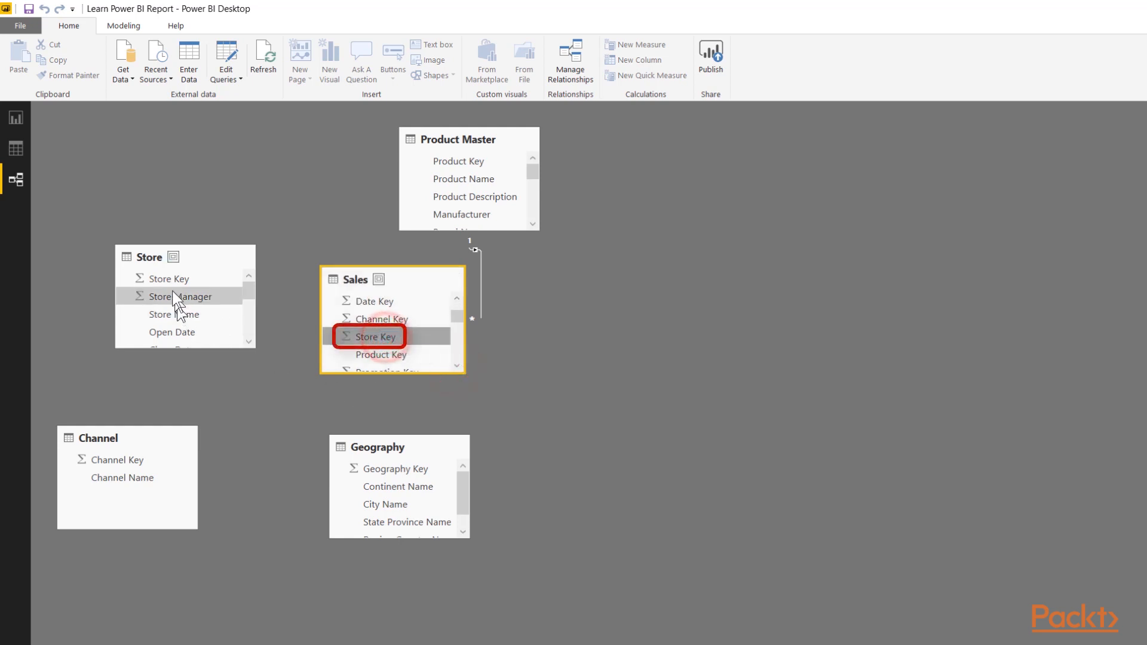
click(157, 278)
drag(386, 337, 169, 291)
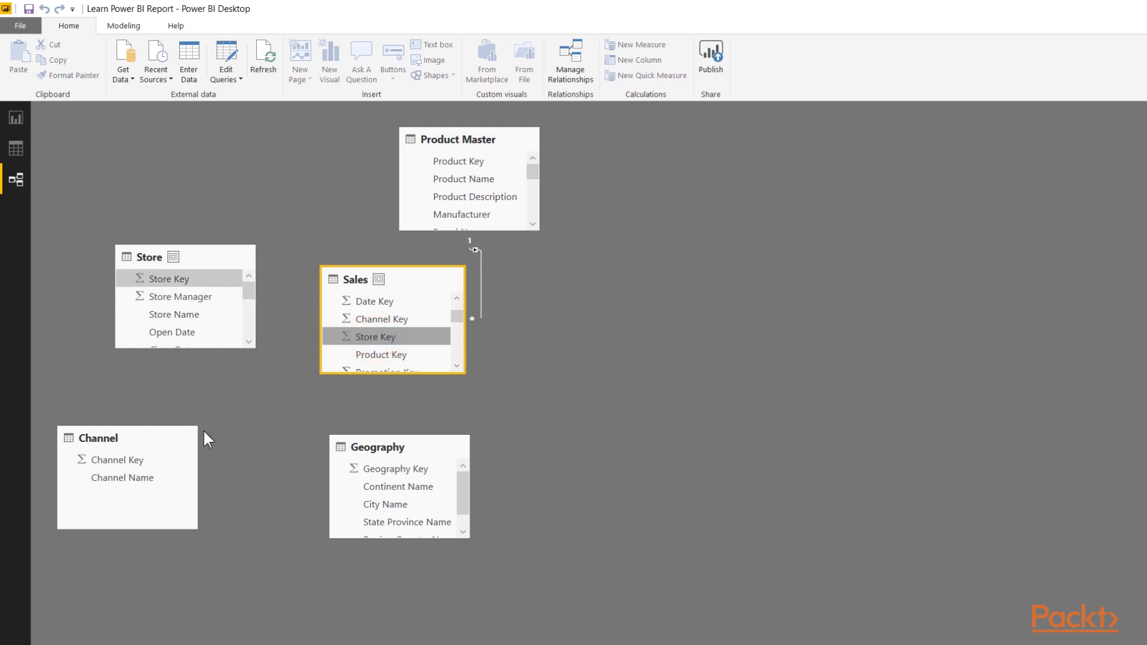
drag(162, 263, 138, 268)
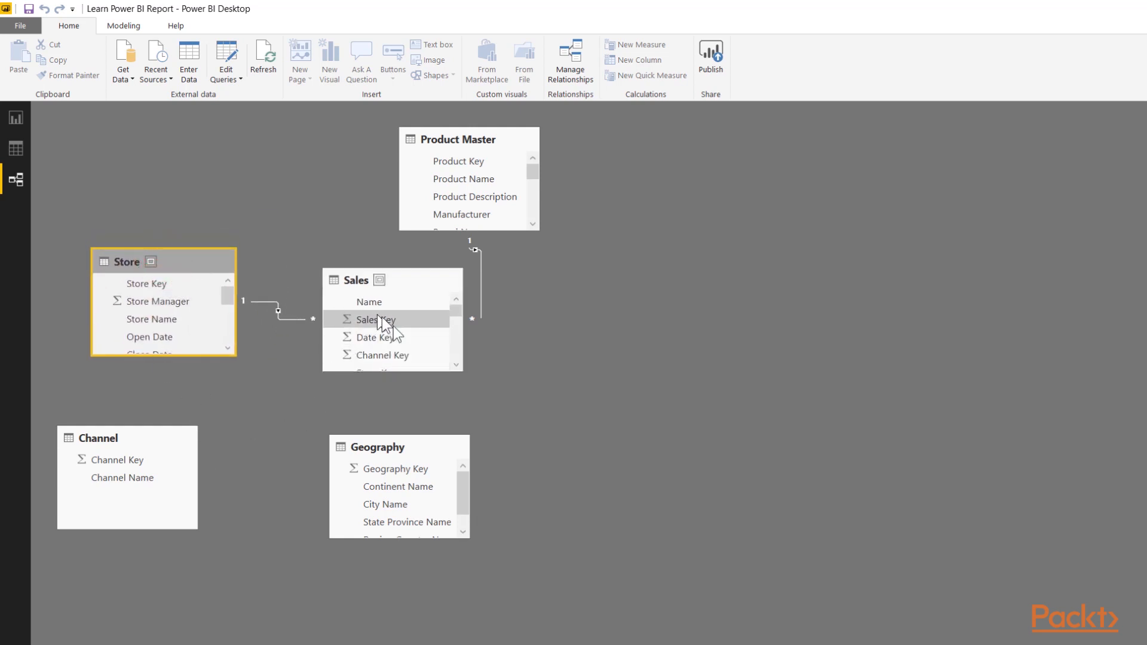
- Create a relationship between Geography Key in Sales and in Geography, with the Geography table placed to the lower right of Sales
click(454, 362)
click(454, 363)
click(456, 364)
drag(462, 325, 462, 357)
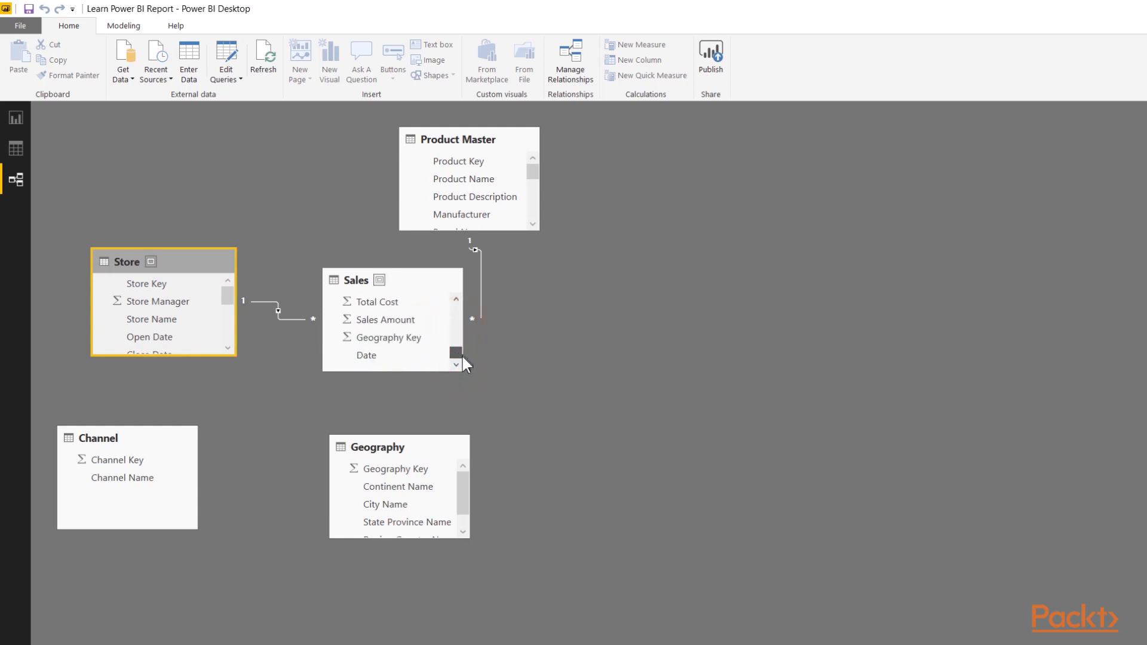
click(417, 338)
drag(395, 338, 564, 382)
- Place the Channel table below Sales and relate the two tables through Channel Key
drag(101, 444, 359, 434)
drag(371, 354, 362, 454)
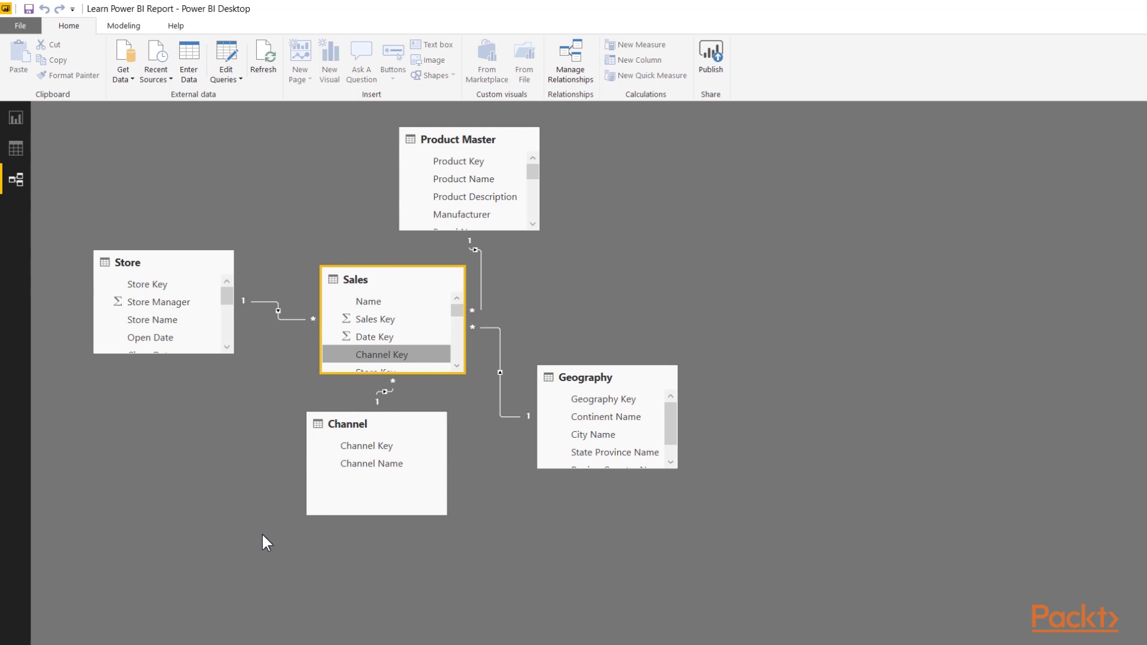
drag(324, 429, 325, 468)
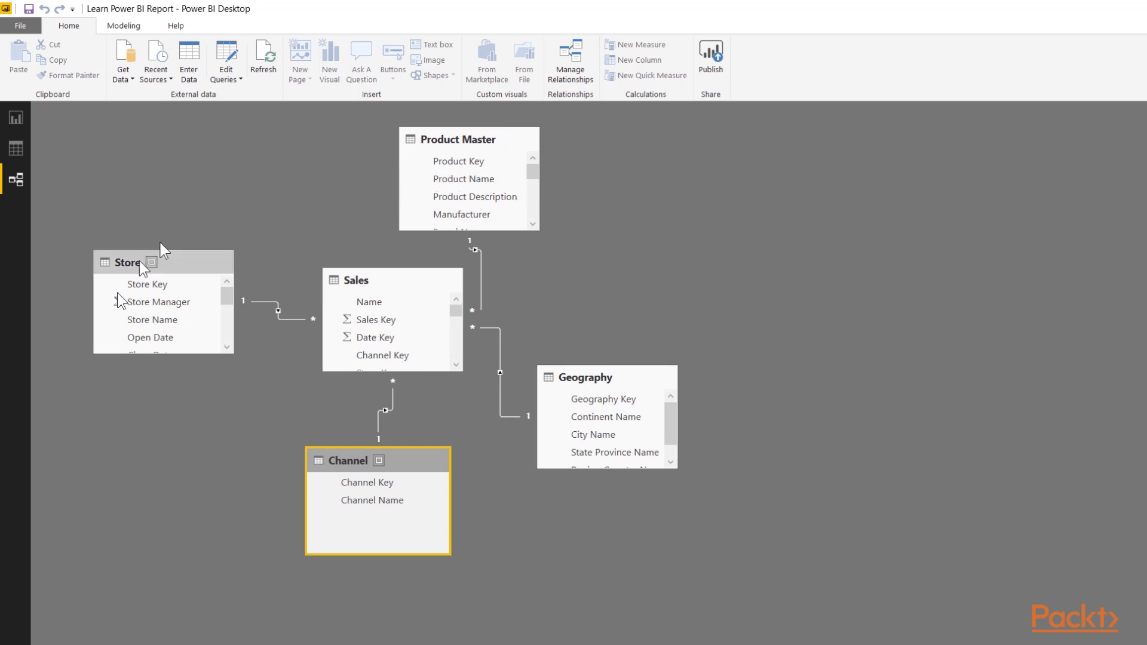
- Rearrange the diagram with Store and Product Master side by side in an upper row and Sales below them
drag(136, 268, 85, 130)
drag(455, 141, 271, 119)
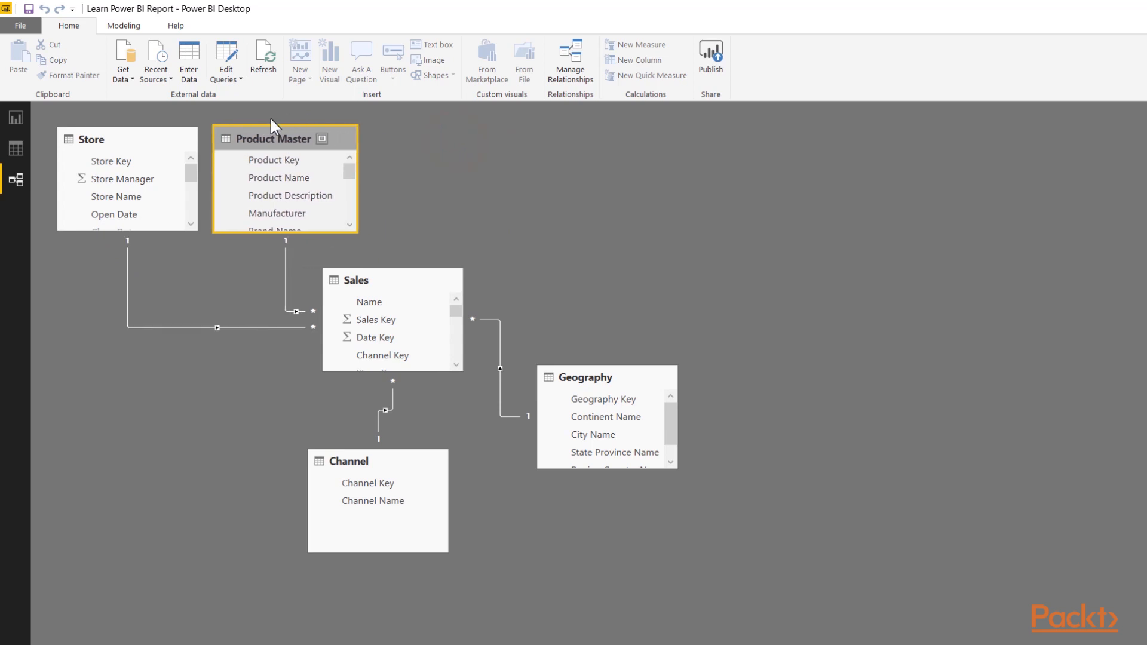
drag(414, 279, 291, 337)
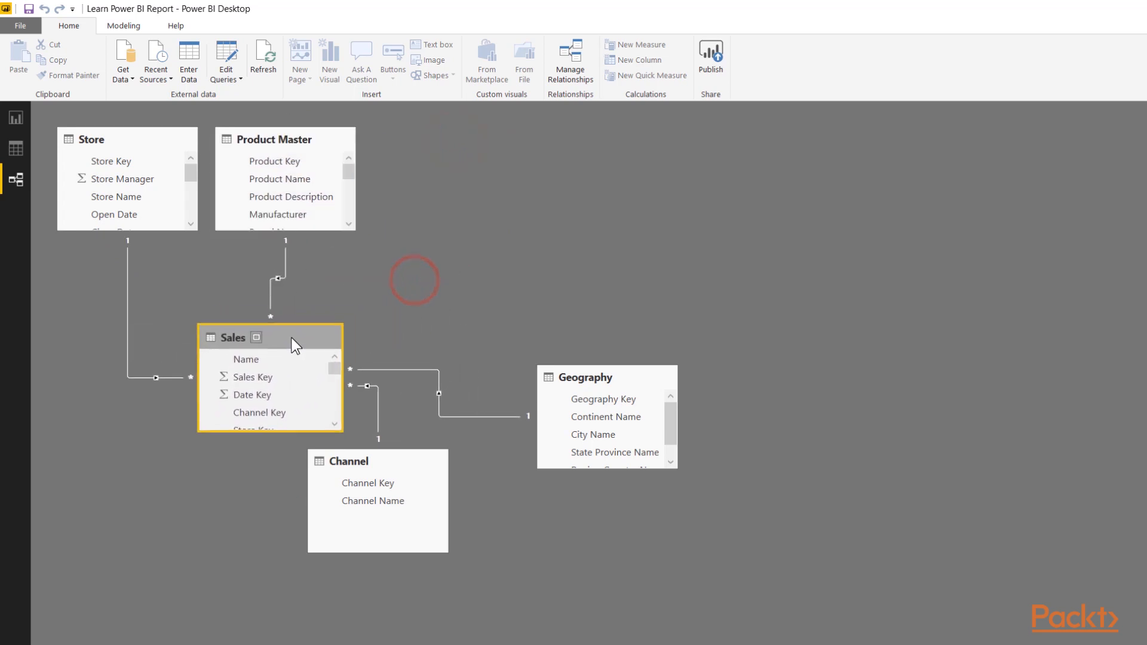
- Place the Channel and Geography tables in the upper row beside Product Master, and center Sales beneath the four tables
drag(332, 461, 399, 138)
drag(568, 381, 558, 138)
drag(284, 343, 375, 356)
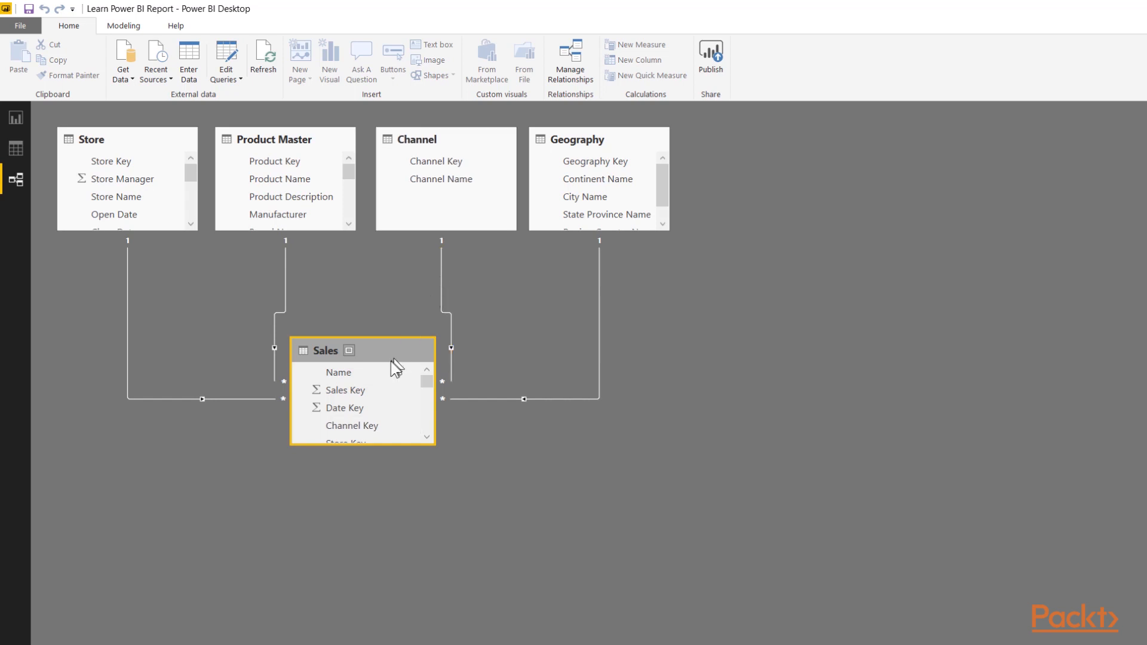
- Examine the settings of the relationship between Sales and Channel, including its key columns, cardinality and cross filter direction, and close without saving
double_click(440, 271)
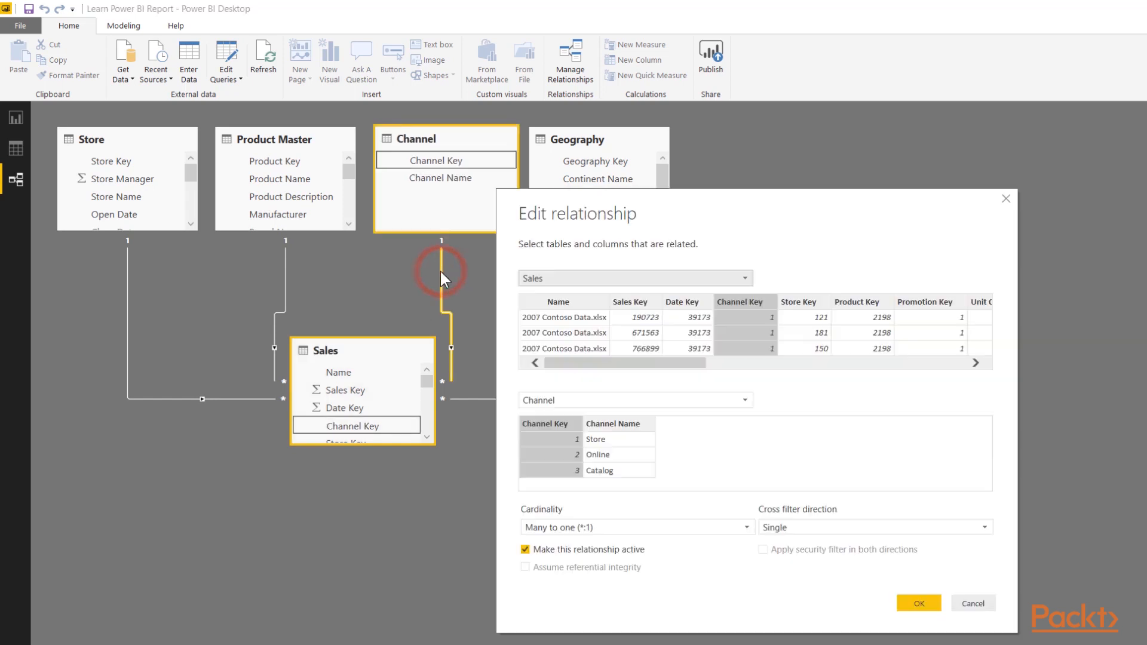
drag(751, 205, 710, 275)
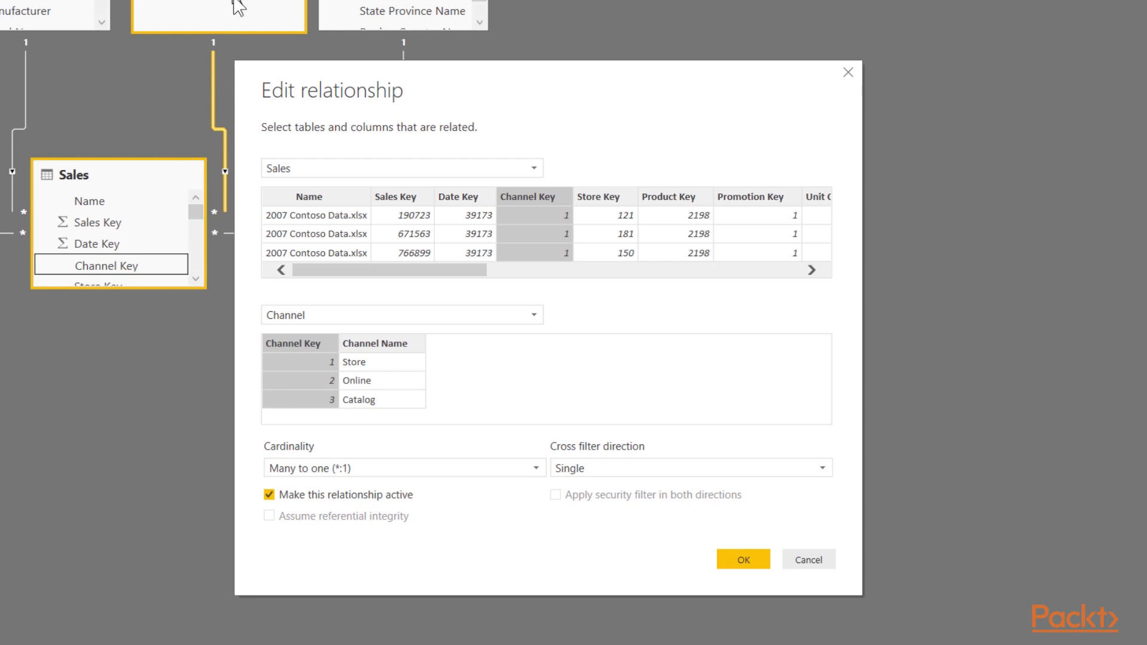
click(609, 196)
click(537, 195)
click(801, 562)
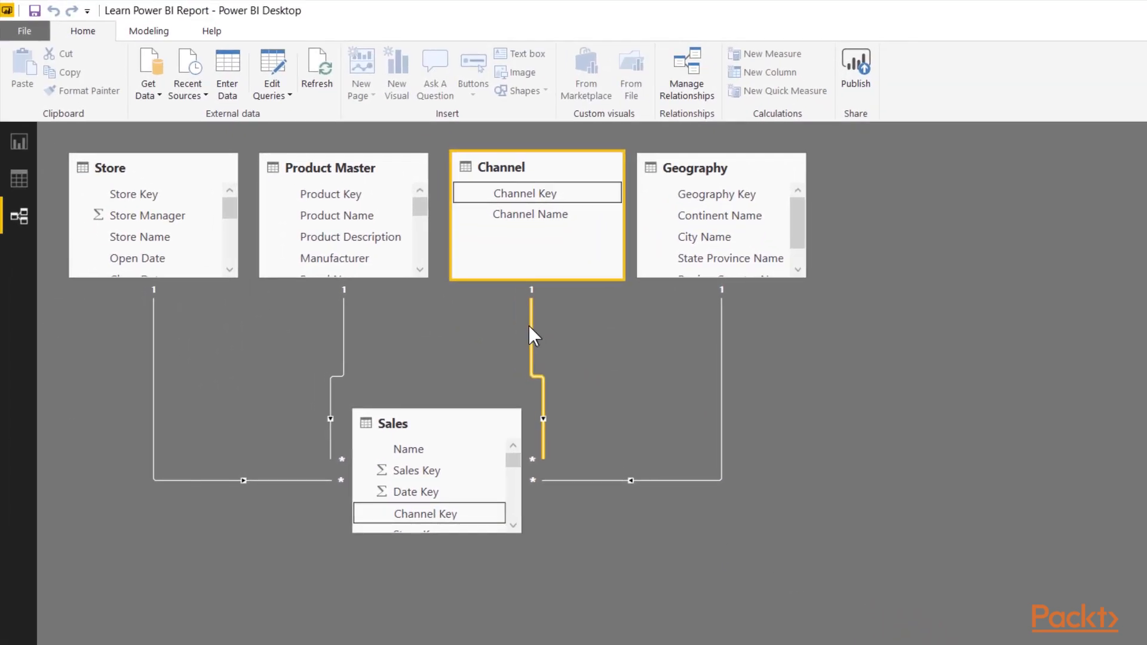
right_click(531, 323)
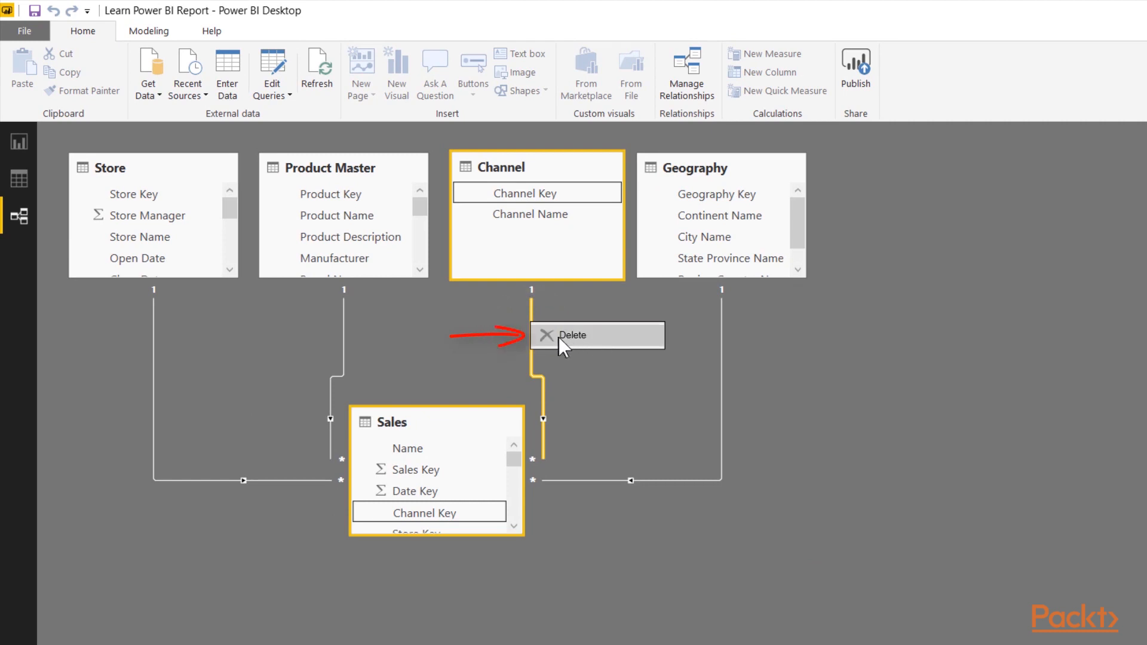
click(463, 369)
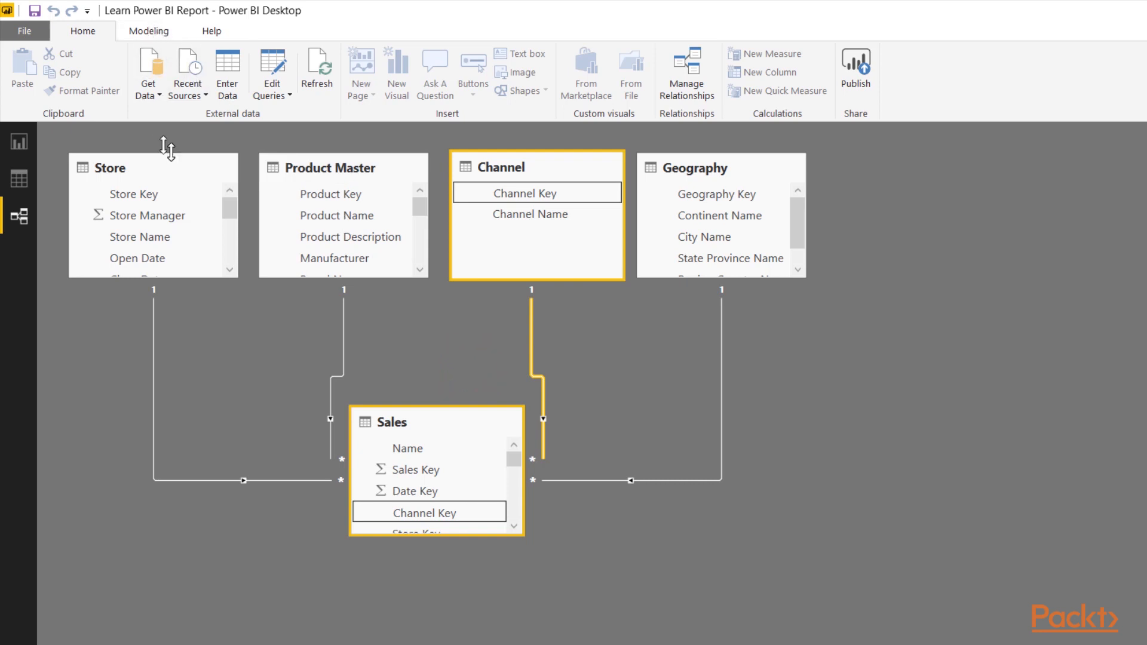
- Review the list of all relationships in the Manage relationships dialog and close it
click(141, 31)
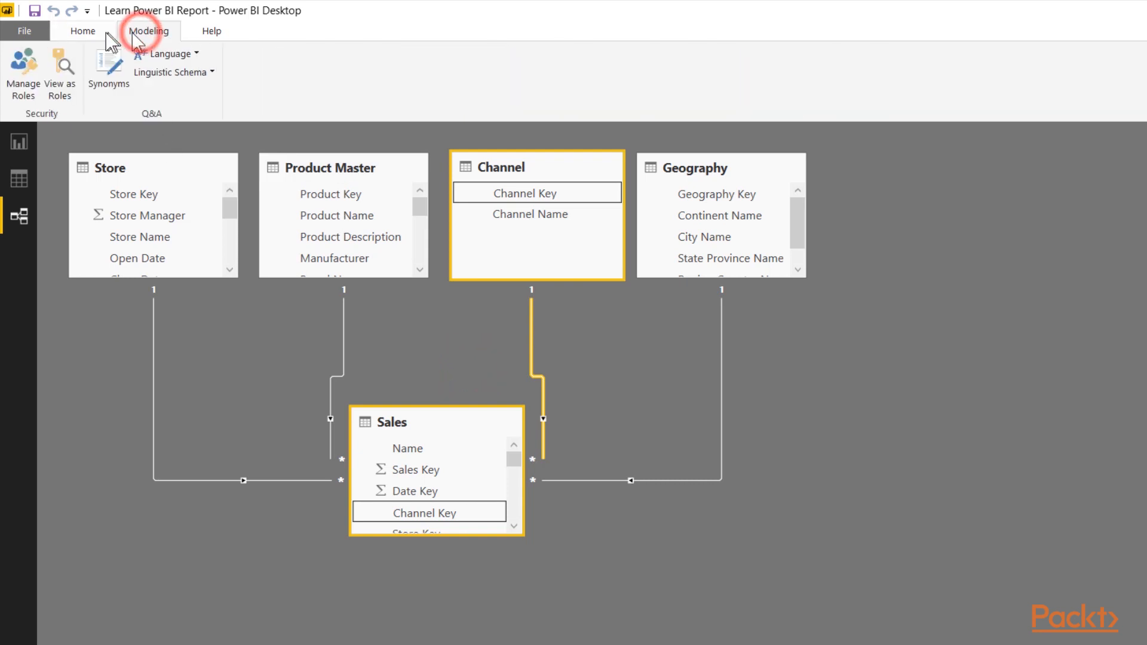
click(83, 31)
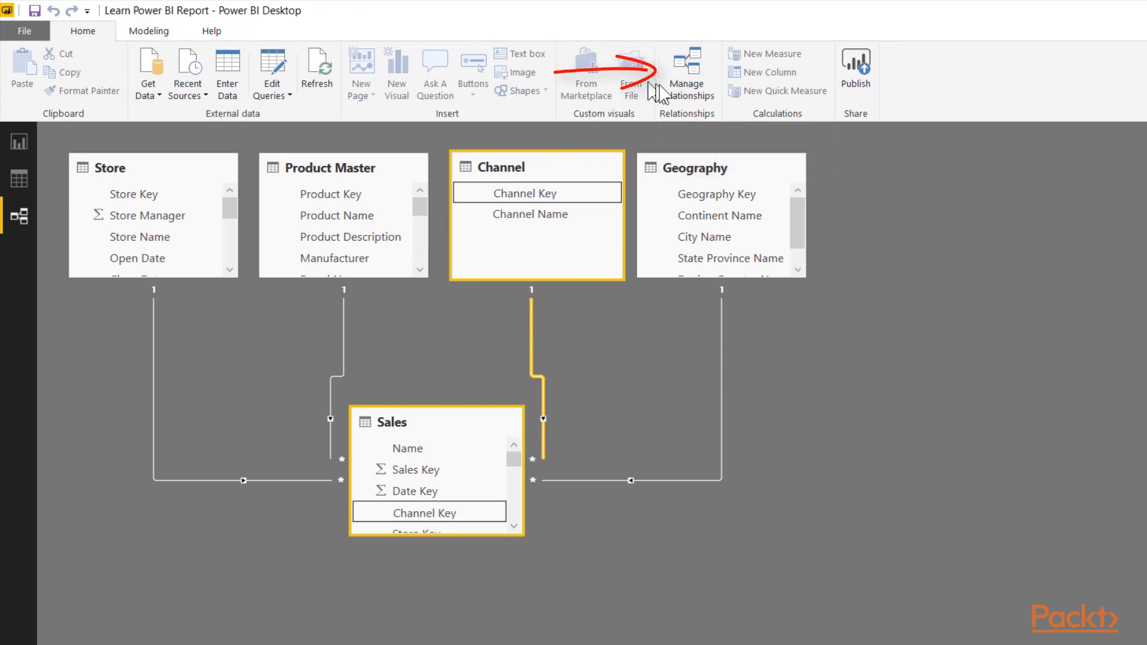
click(688, 75)
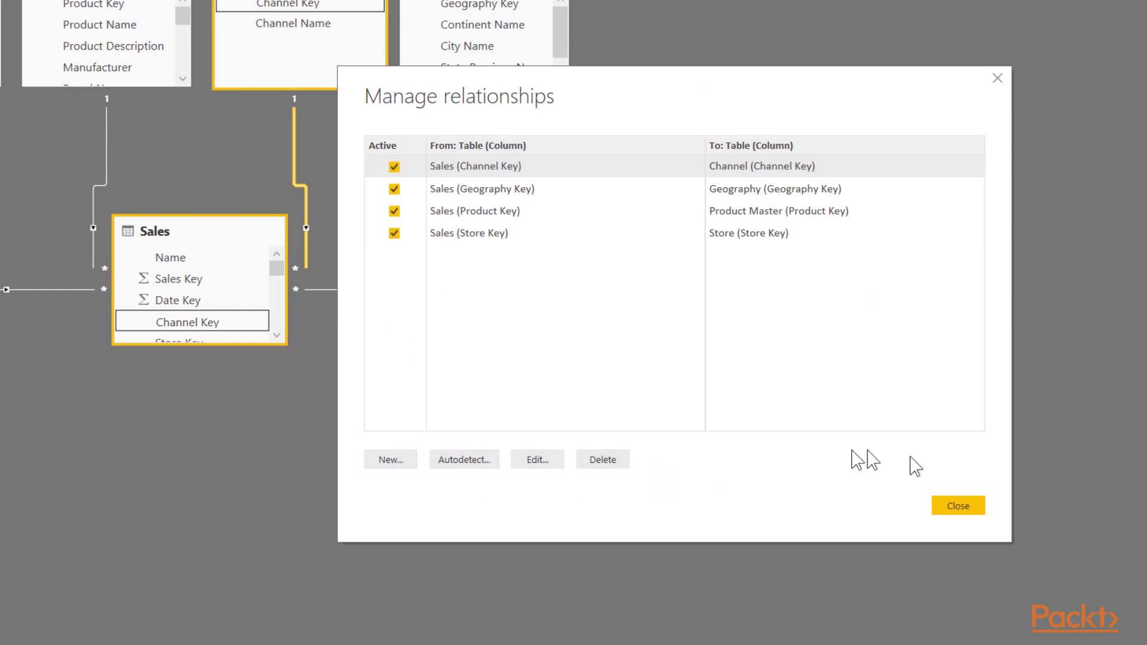
click(958, 506)
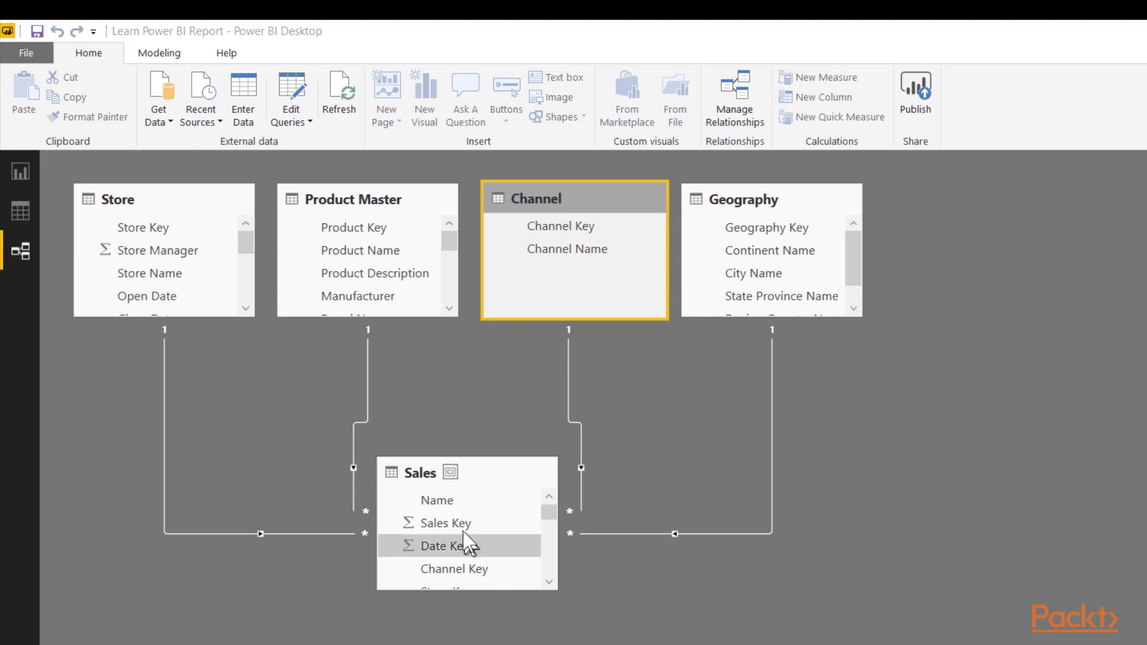
- Try to relate Date Key in the Sales table to Product Category Name in the Product Master table
drag(458, 524, 460, 526)
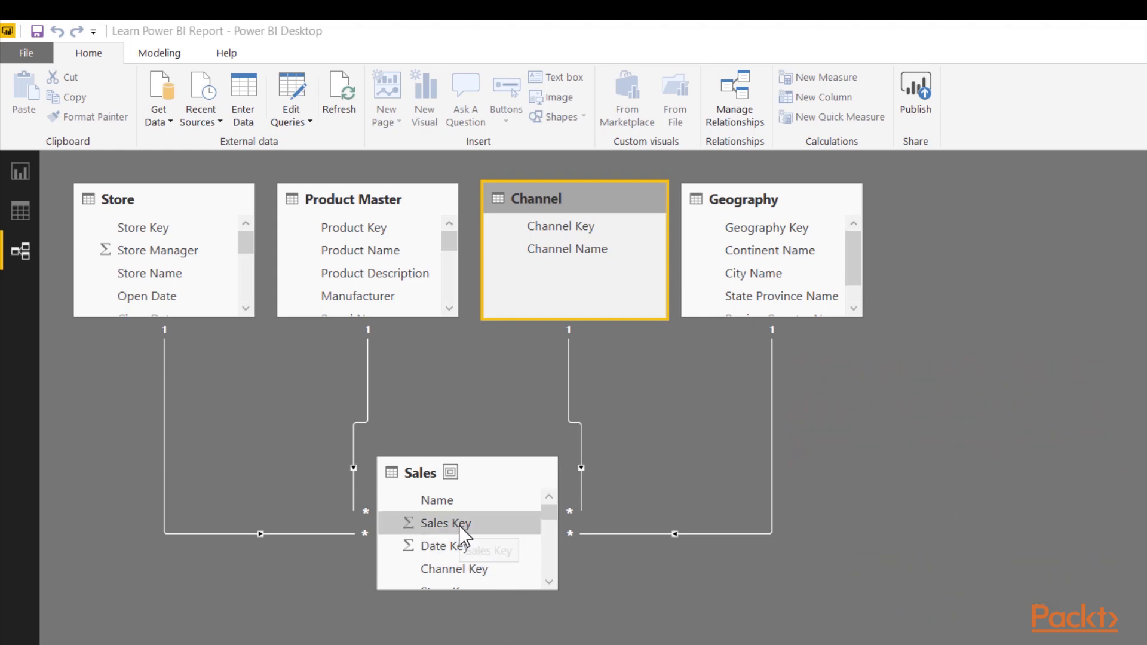
click(548, 582)
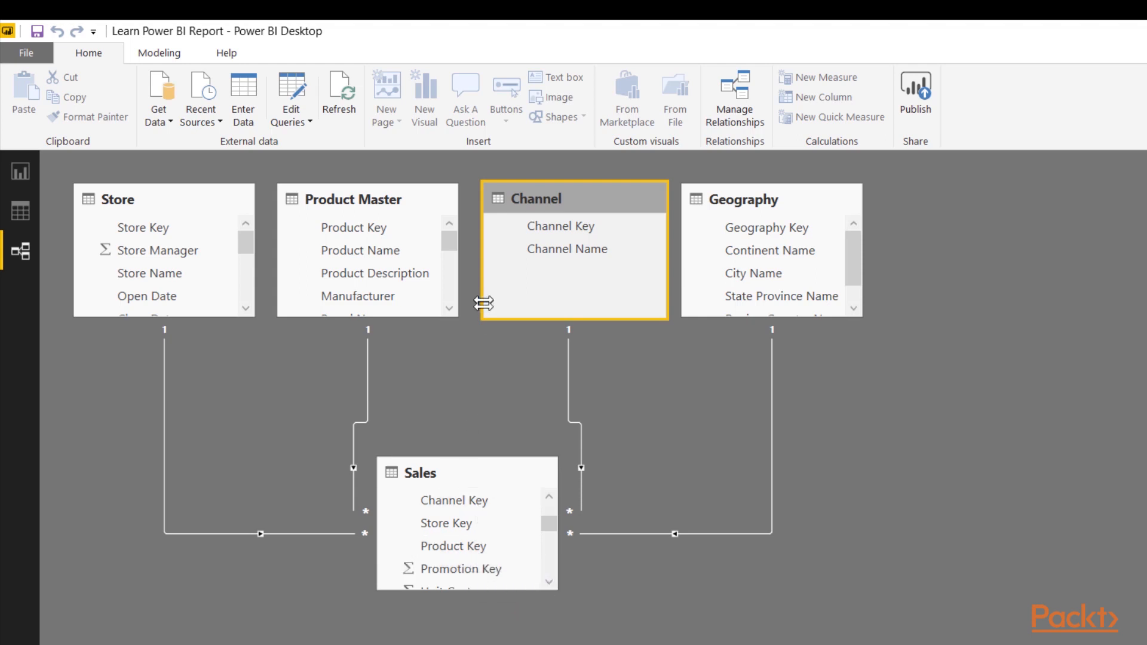
click(450, 308)
click(450, 308)
click(450, 308)
click(450, 308)
click(451, 306)
drag(467, 545, 402, 299)
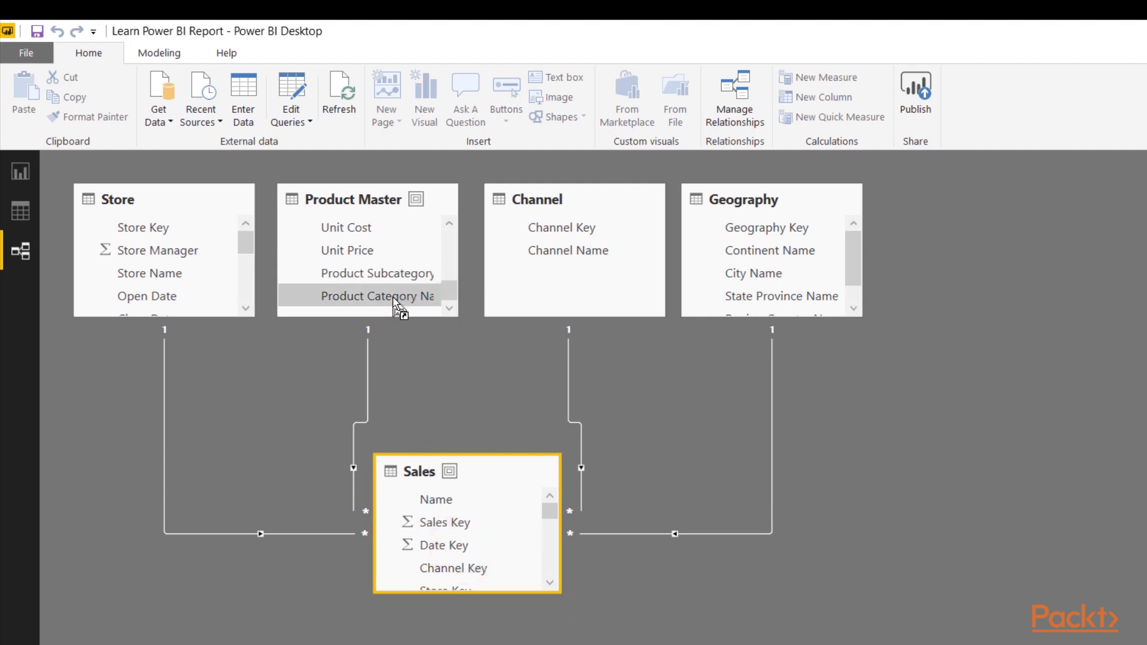